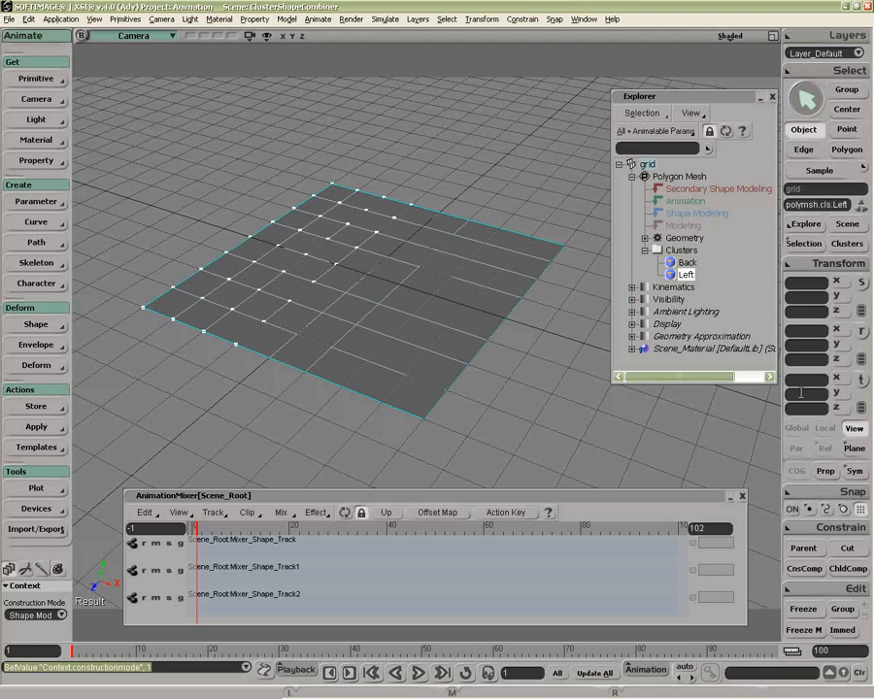
# Step: Raise the Left cluster by setting its Y translation to 2 and keep that cluster selected
pyautogui.write('2')
pyautogui.press('Return')
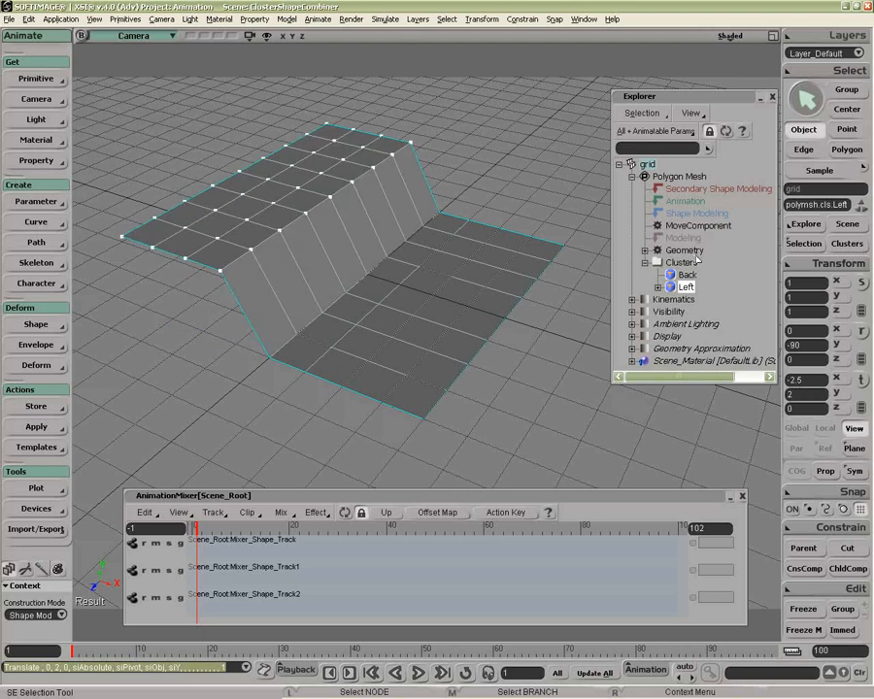
pyautogui.click(697, 226)
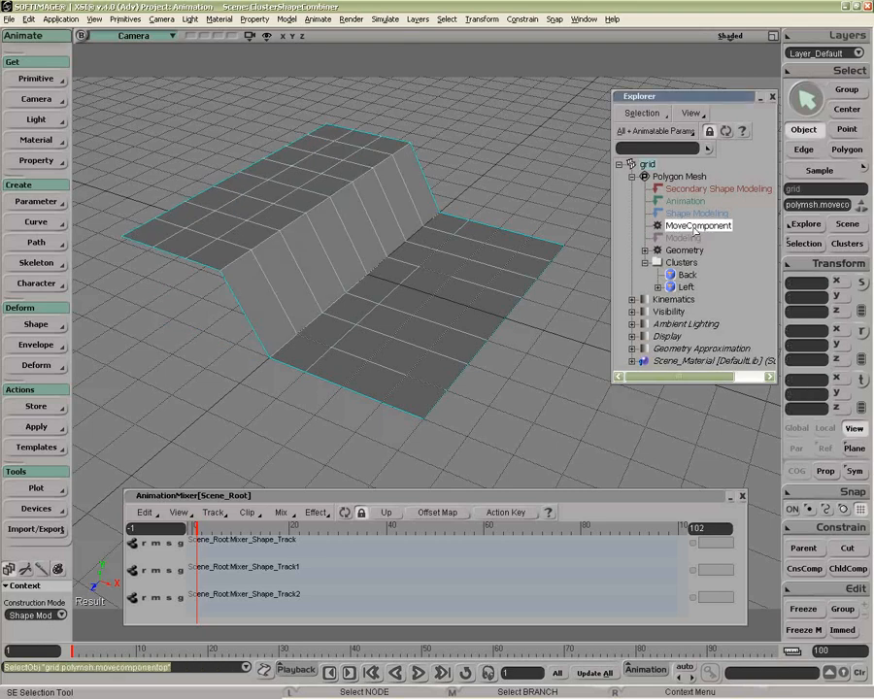
pyautogui.click(686, 288)
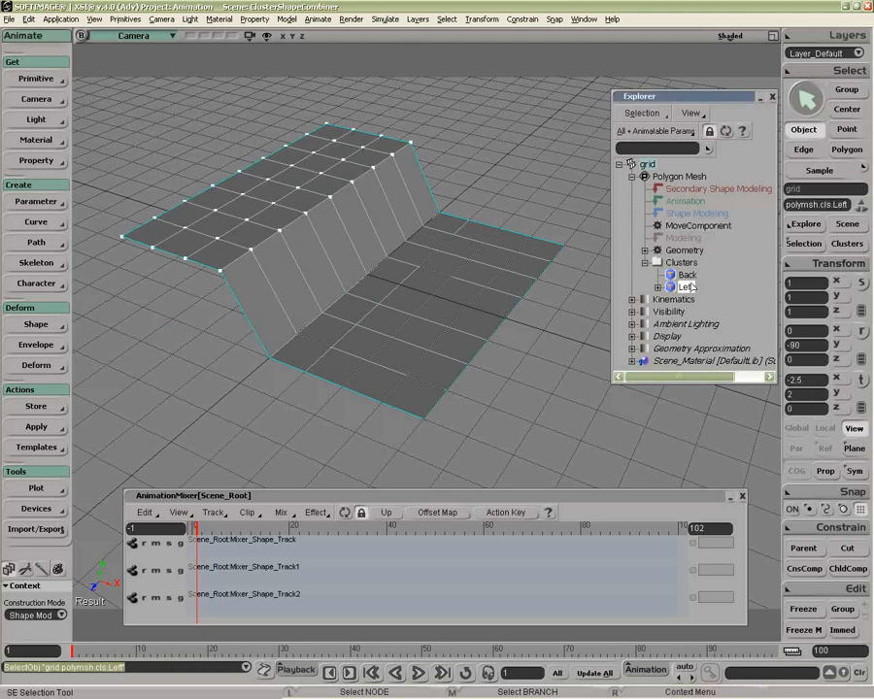
# Step: Store a shape key for the raised Left cluster and name it Left
pyautogui.click(36, 325)
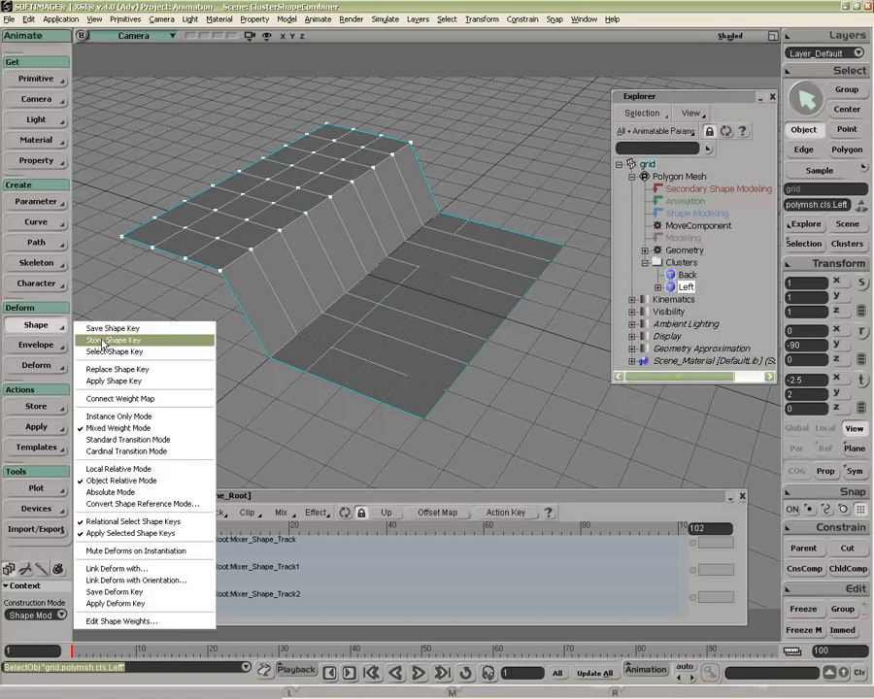
pyautogui.click(113, 340)
pyautogui.write('Left')
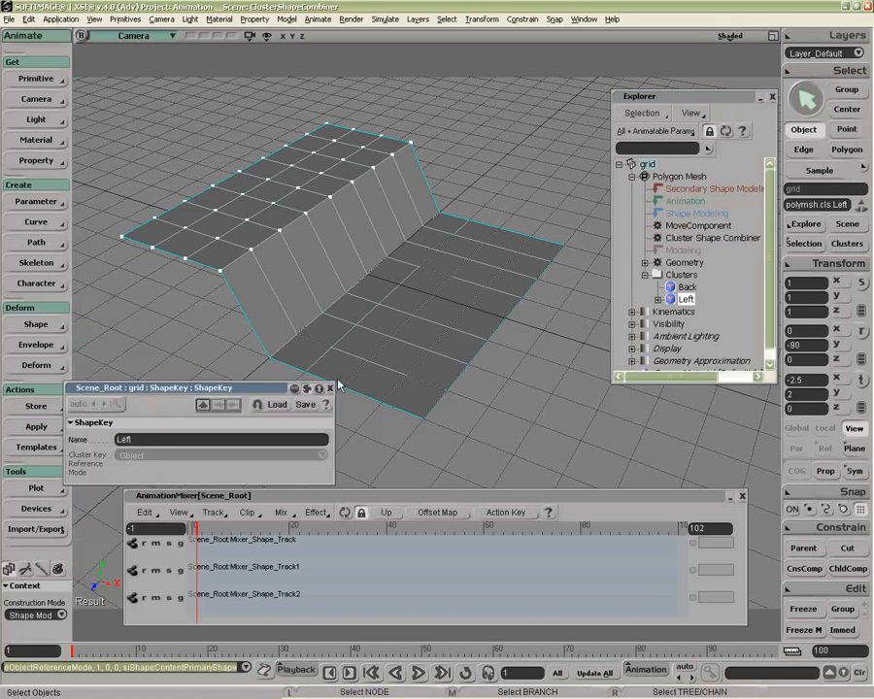
pyautogui.click(330, 388)
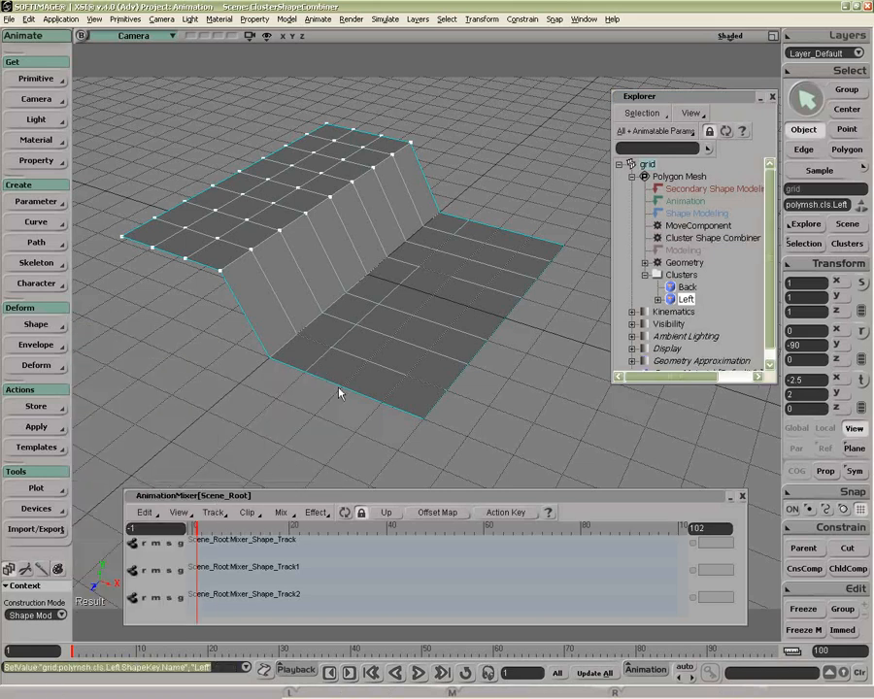
# Step: Reset the Left cluster's Y translation to 0 and delete both MoveComponent operators from the grid
pyautogui.click(814, 393)
pyautogui.write('0')
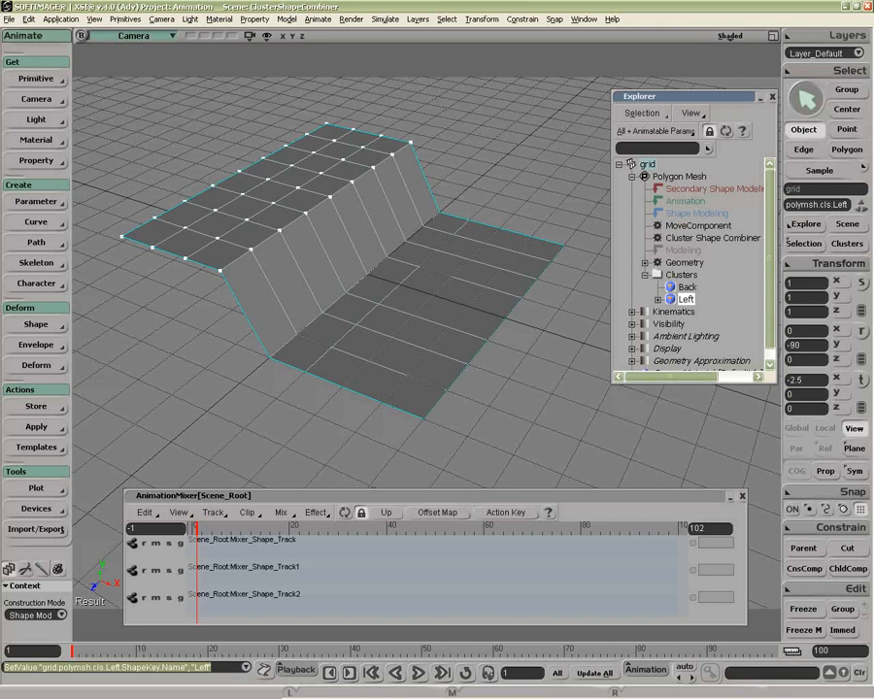
pyautogui.press('Return')
pyautogui.click(688, 230)
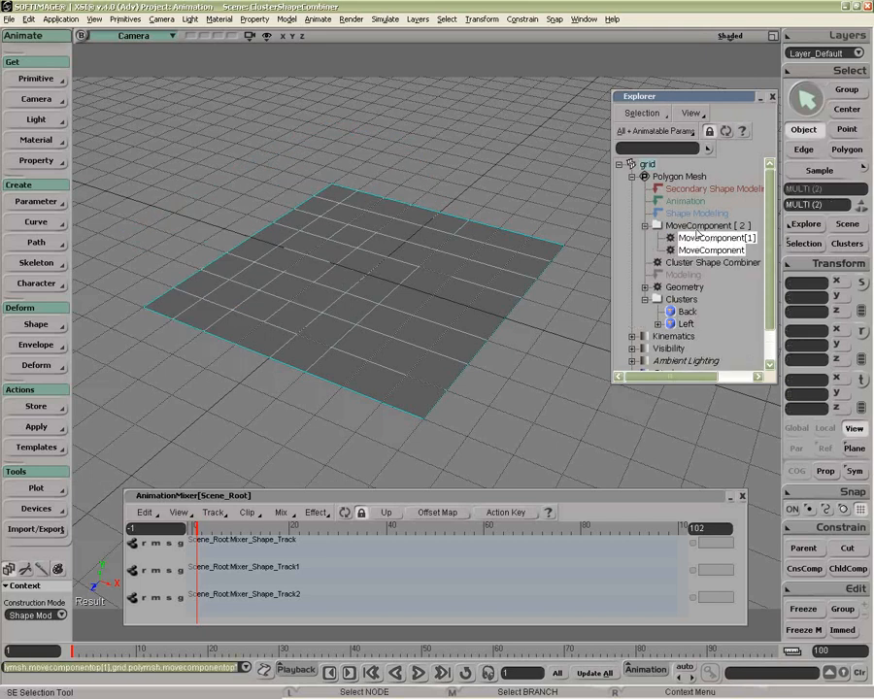
pyautogui.rightClick(428, 546)
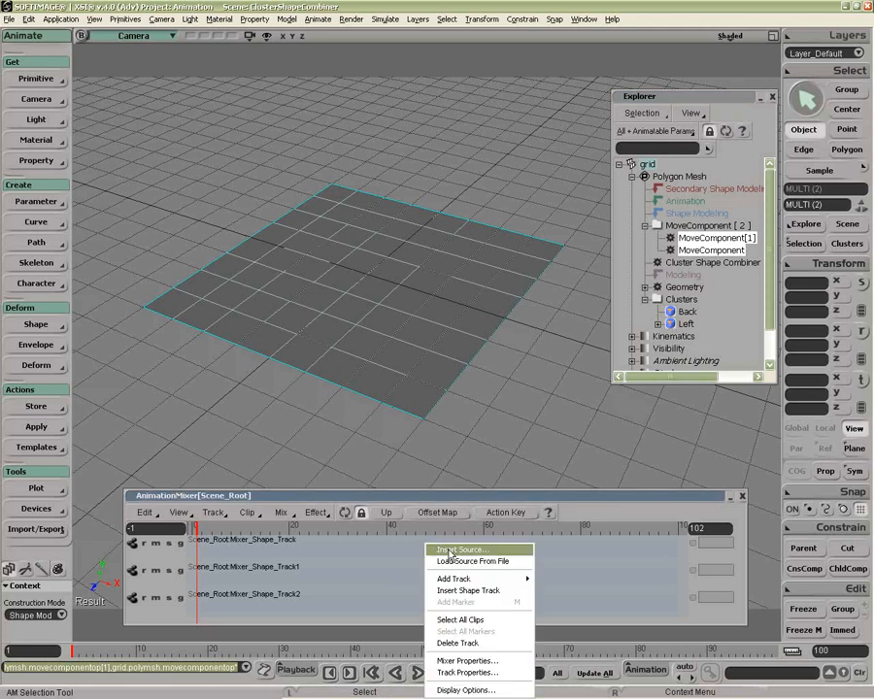
pyautogui.click(658, 325)
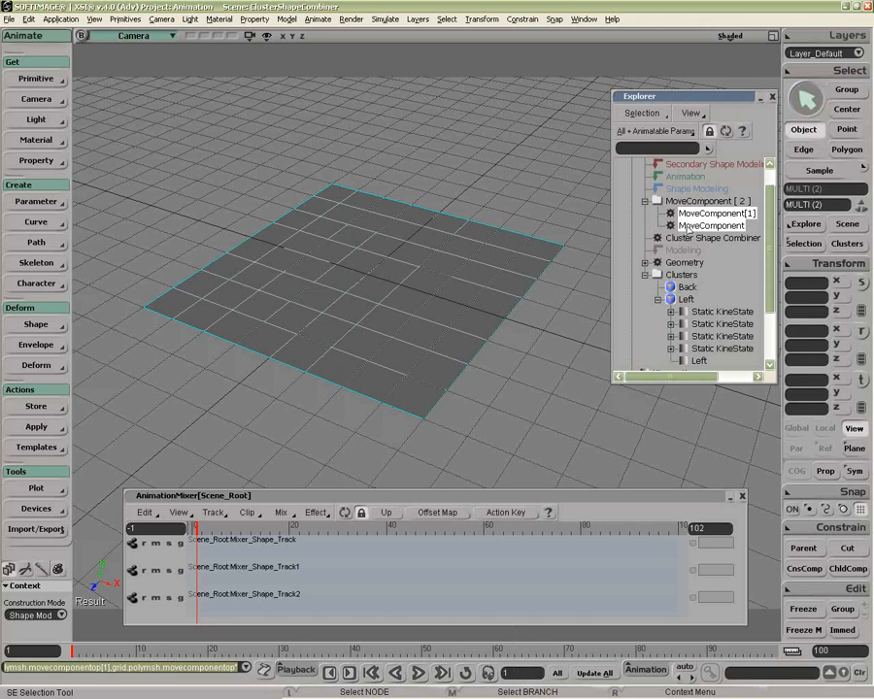
pyautogui.press('Delete')
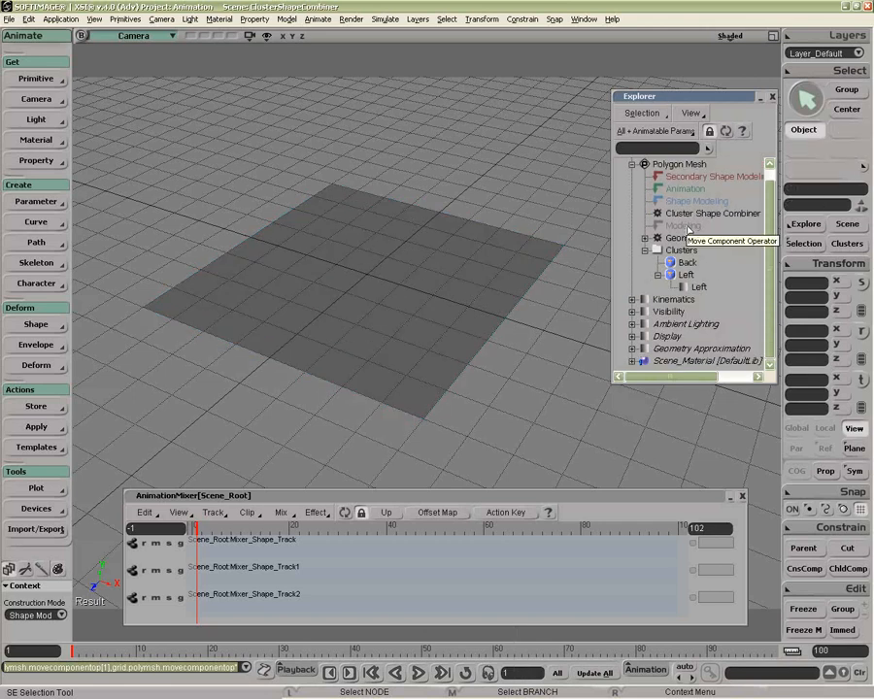
# Step: Raise the grid's Back cluster by setting its Y translation to 2
pyautogui.click(454, 321)
pyautogui.click(688, 262)
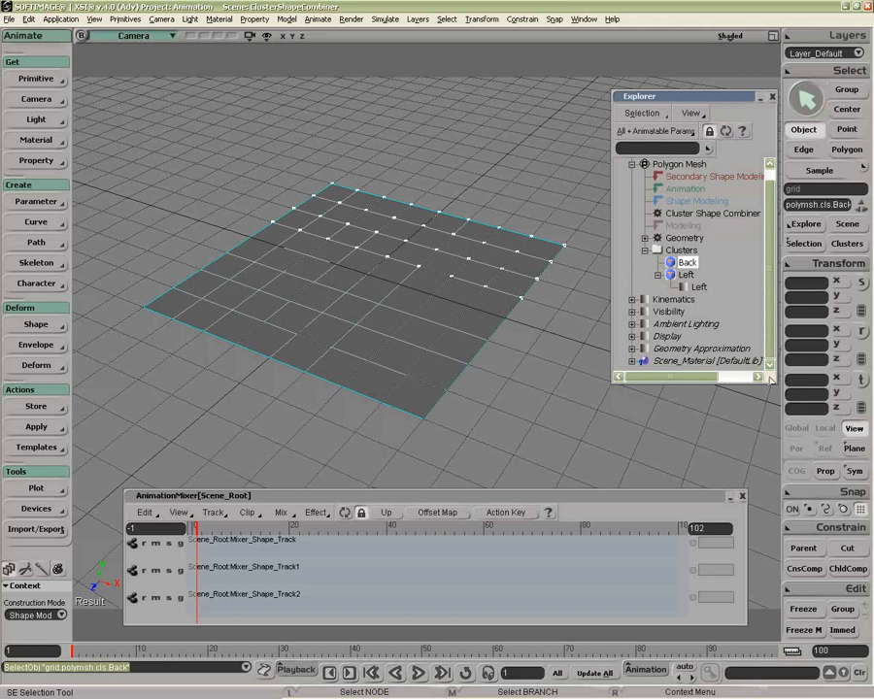
pyautogui.click(801, 395)
pyautogui.write('2')
pyautogui.press('Return')
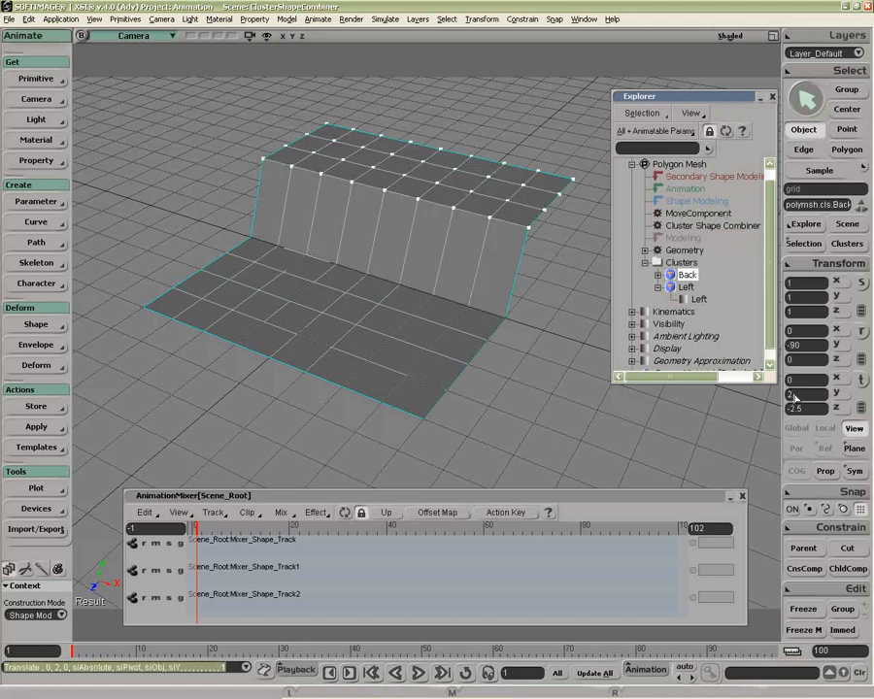
# Step: Store a shape key for the raised Back cluster and name it Back
pyautogui.click(26, 324)
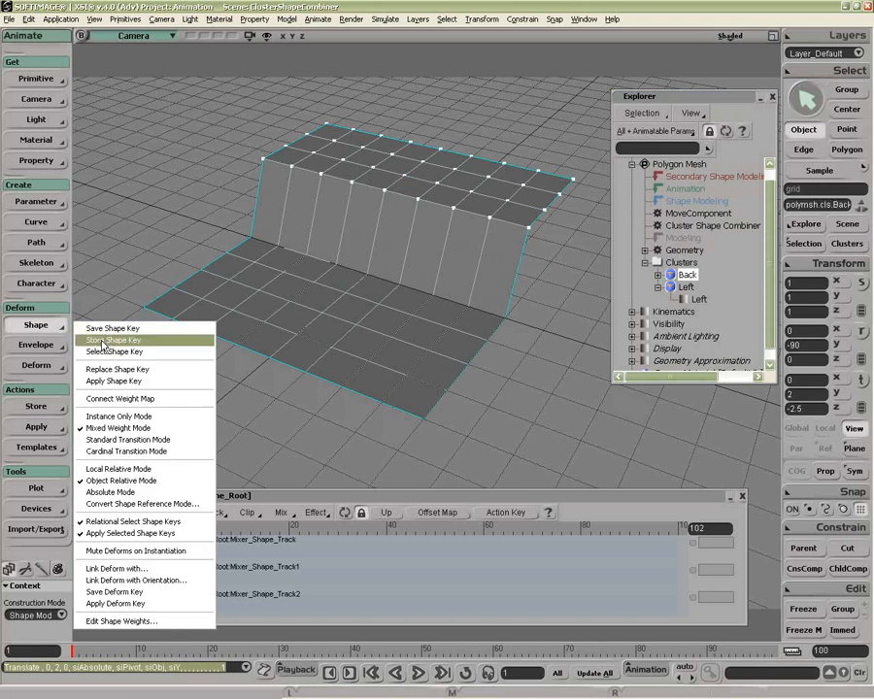
pyautogui.click(92, 342)
pyautogui.doubleClick(198, 438)
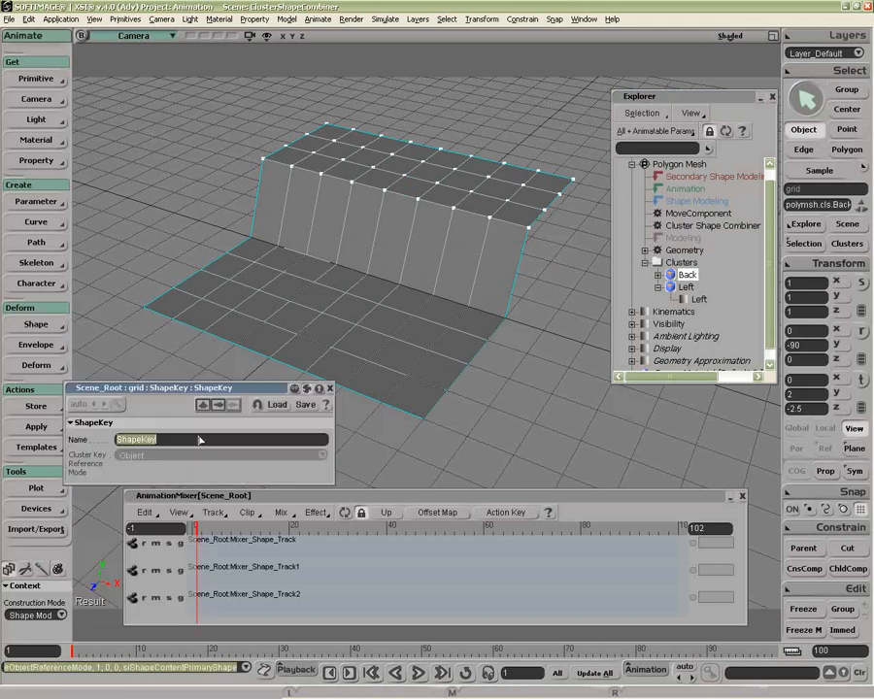
pyautogui.write('Back')
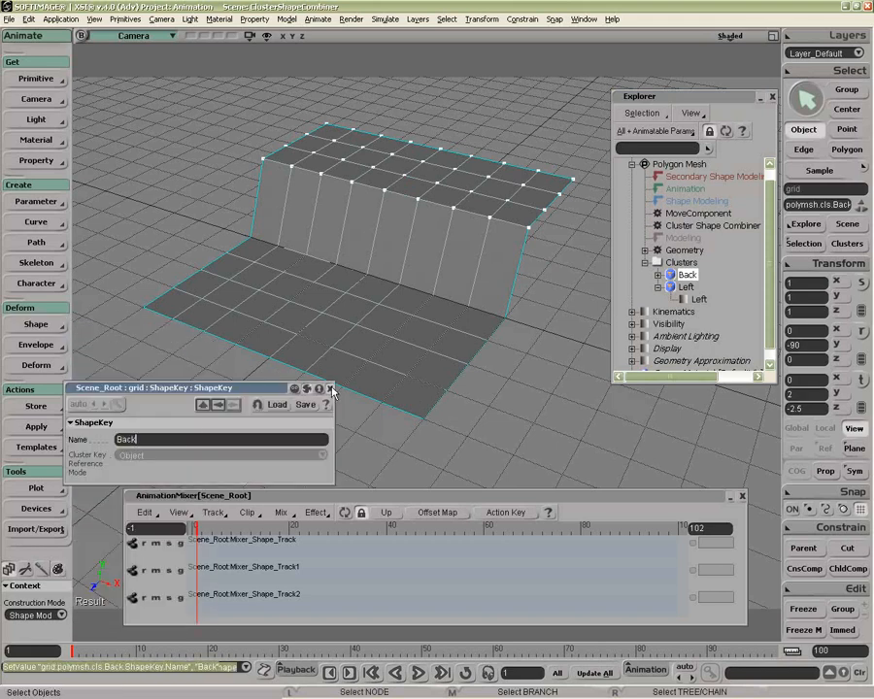
pyautogui.click(330, 388)
# Step: Delete the remaining MoveComponent operator and insert the Back source on the first shape track at frame 49
pyautogui.click(685, 214)
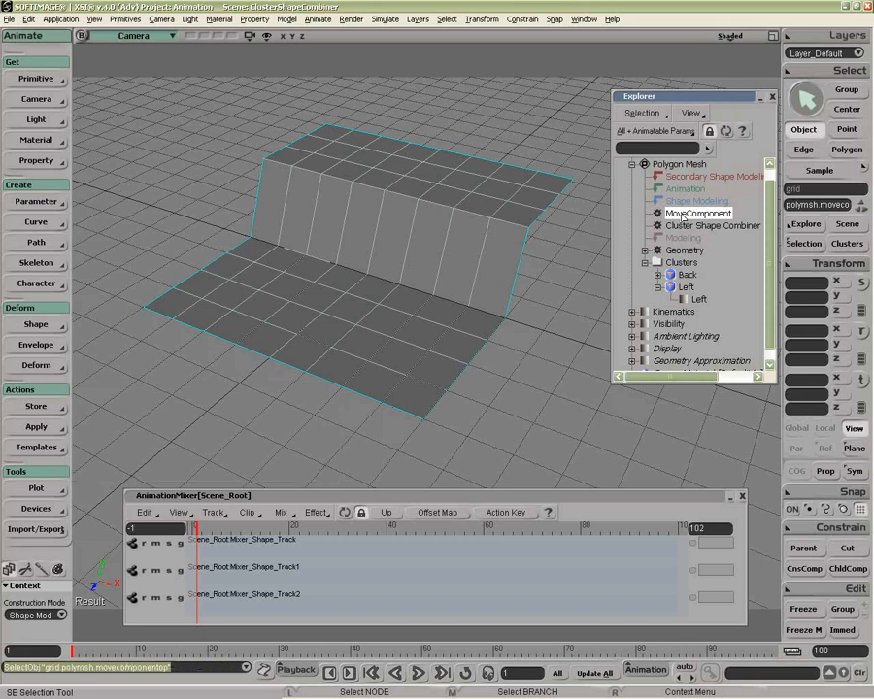
pyautogui.rightClick(432, 547)
pyautogui.click(467, 552)
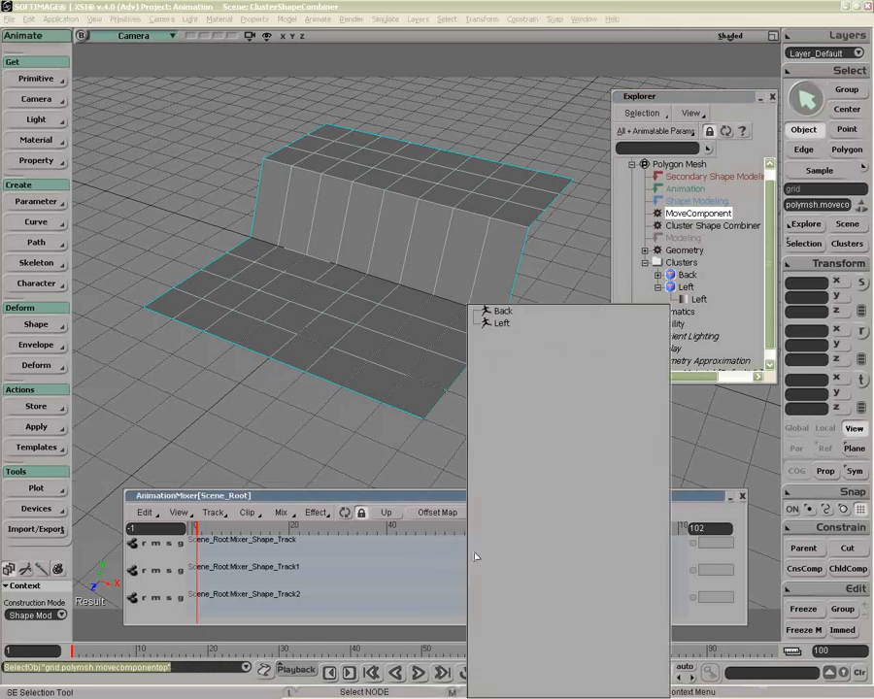
pyautogui.click(503, 311)
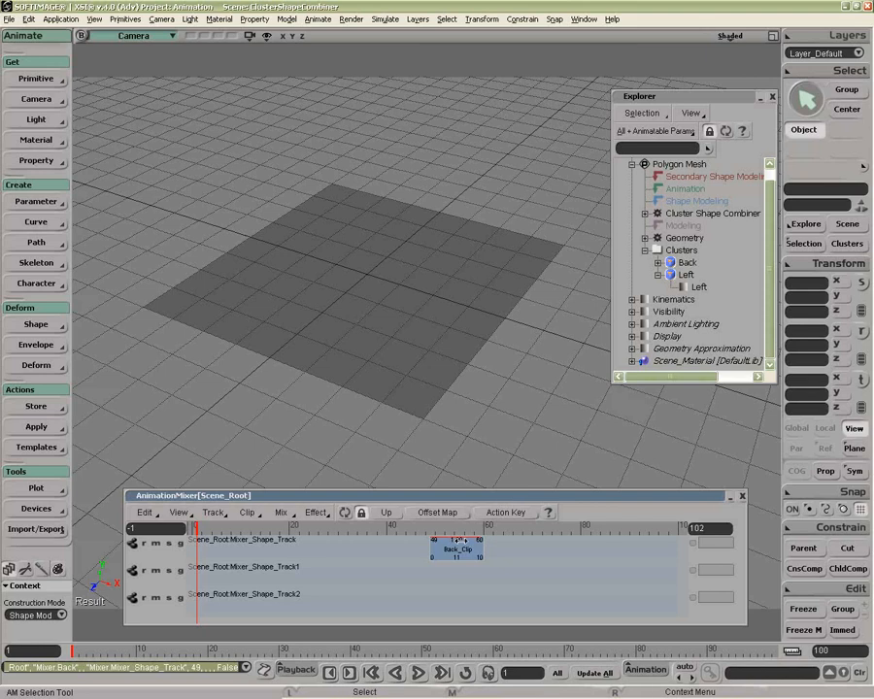
# Step: Open the Cluster Shape Combiner properties and shift Back_Clip on its track so it starts at frame 3
pyautogui.click(657, 214)
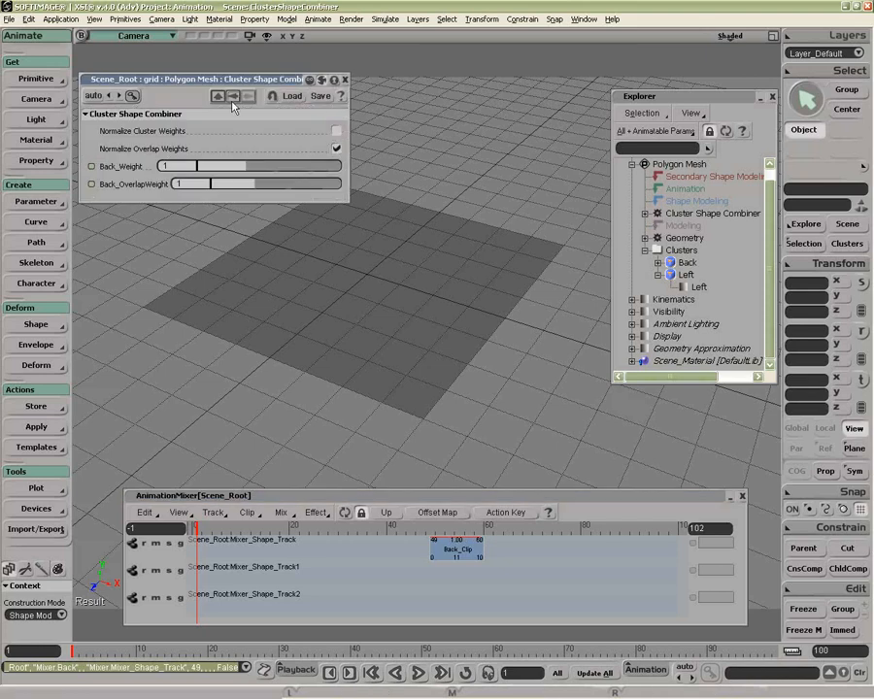
pyautogui.moveTo(195, 78); pyautogui.dragTo(167, 64)
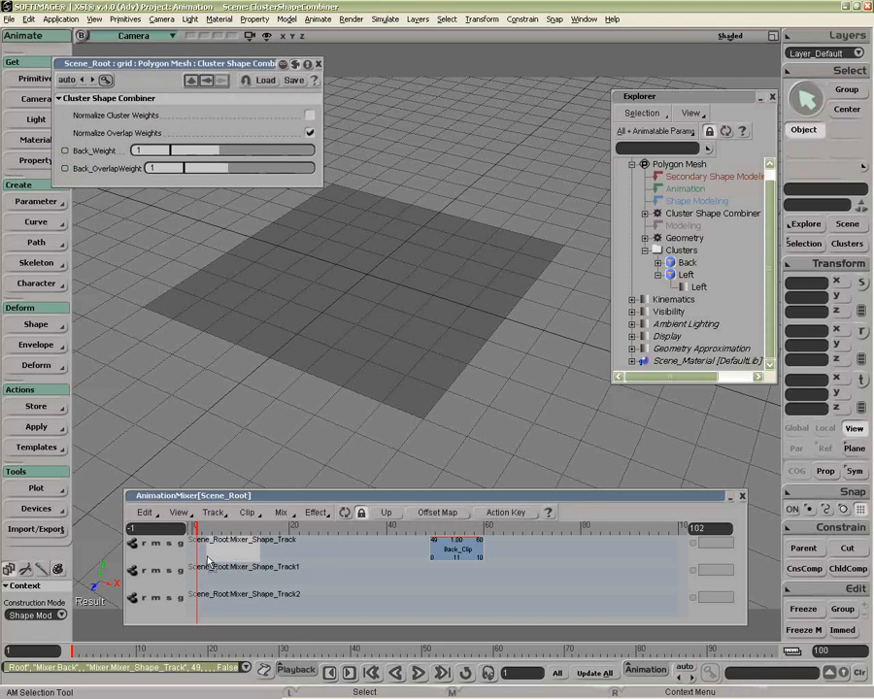
pyautogui.moveTo(208, 562); pyautogui.dragTo(208, 559)
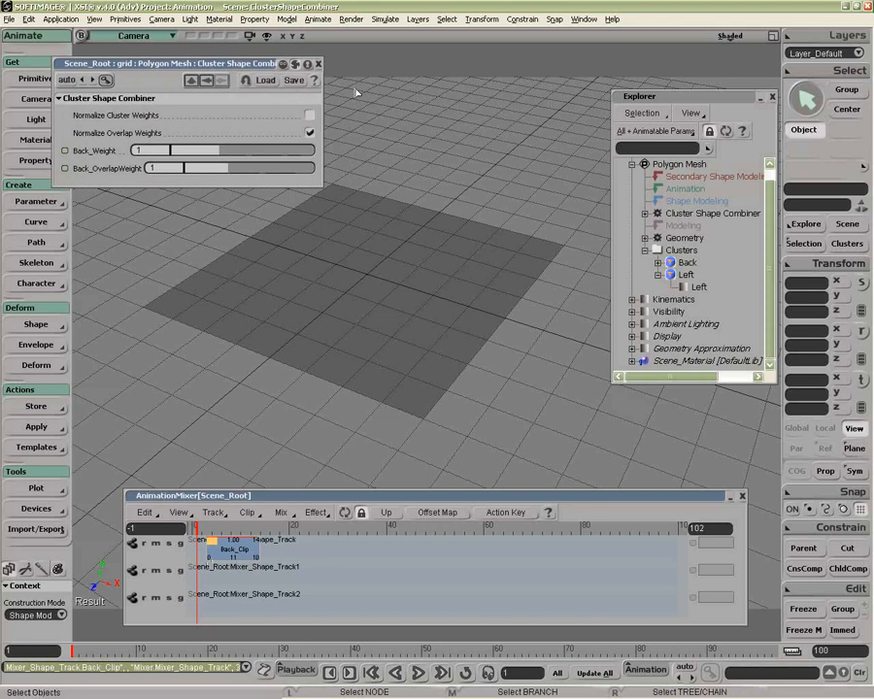
# Step: Check the points of the Back and Left clusters, and insert the Left source on the first shape track at frame 25
pyautogui.click(687, 264)
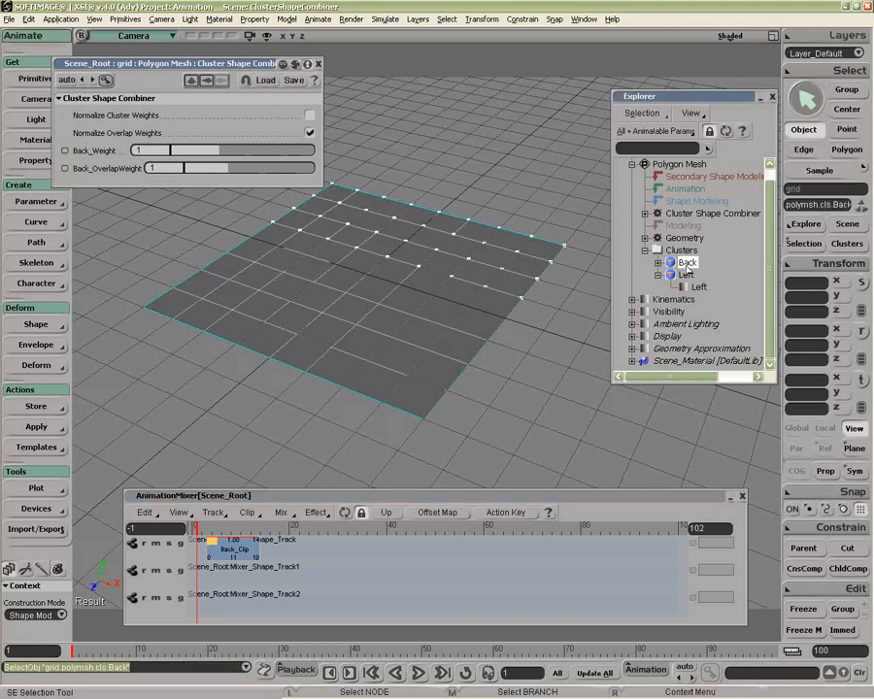
pyautogui.click(686, 276)
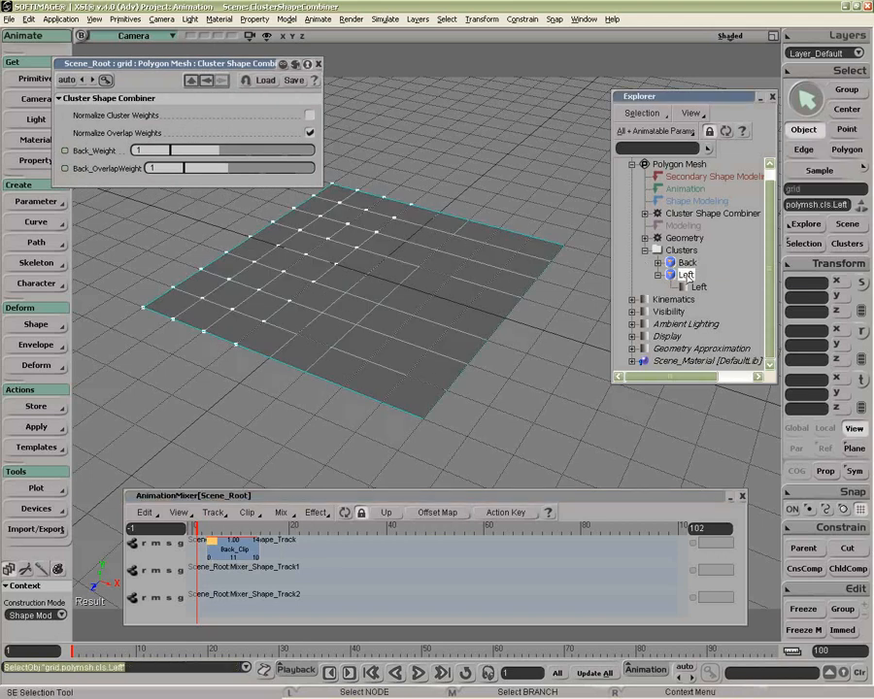
pyautogui.moveTo(180, 67); pyautogui.dragTo(202, 68)
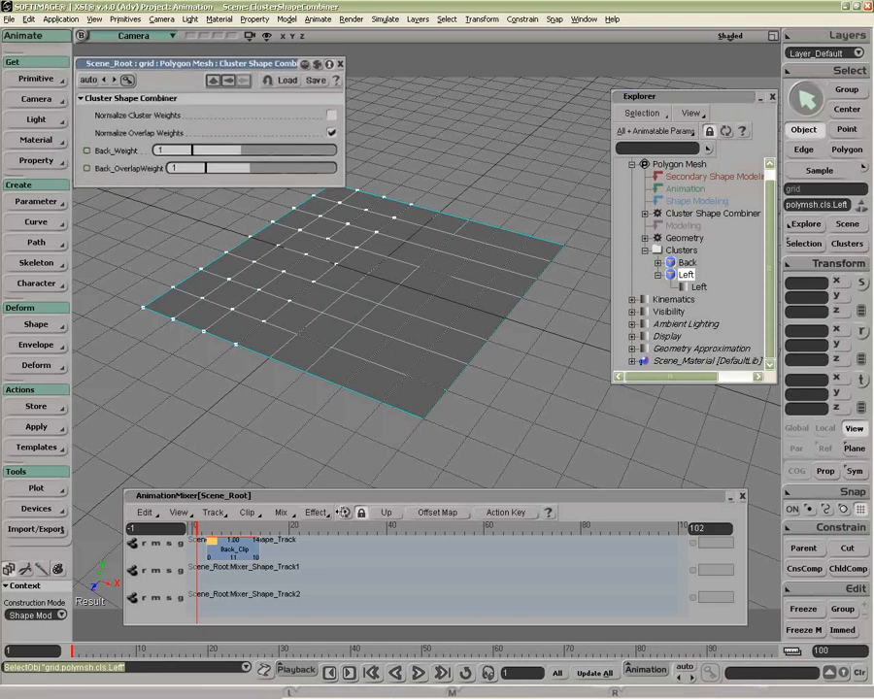
pyautogui.rightClick(313, 550)
pyautogui.click(351, 391)
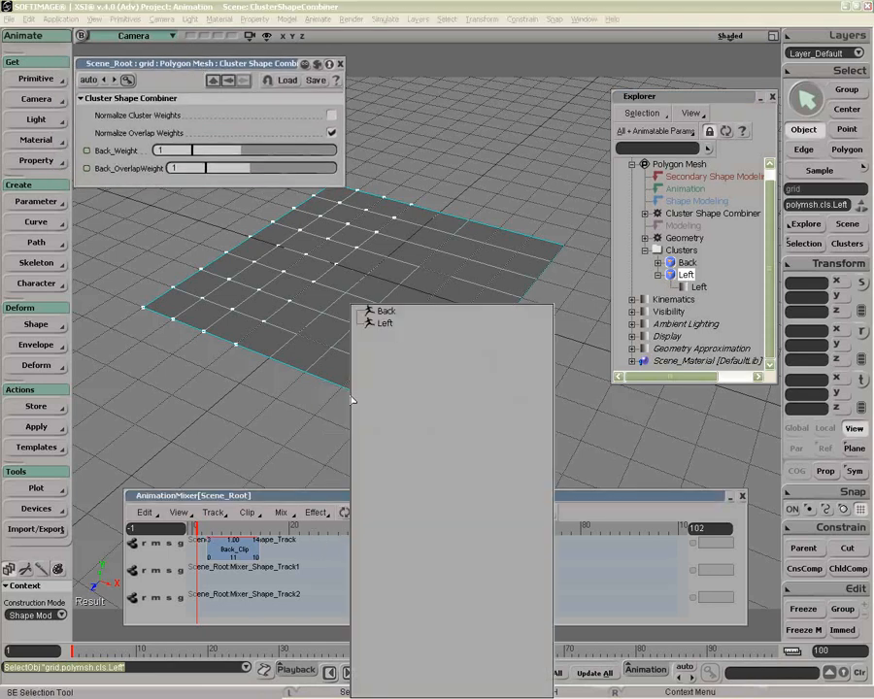
pyautogui.click(389, 325)
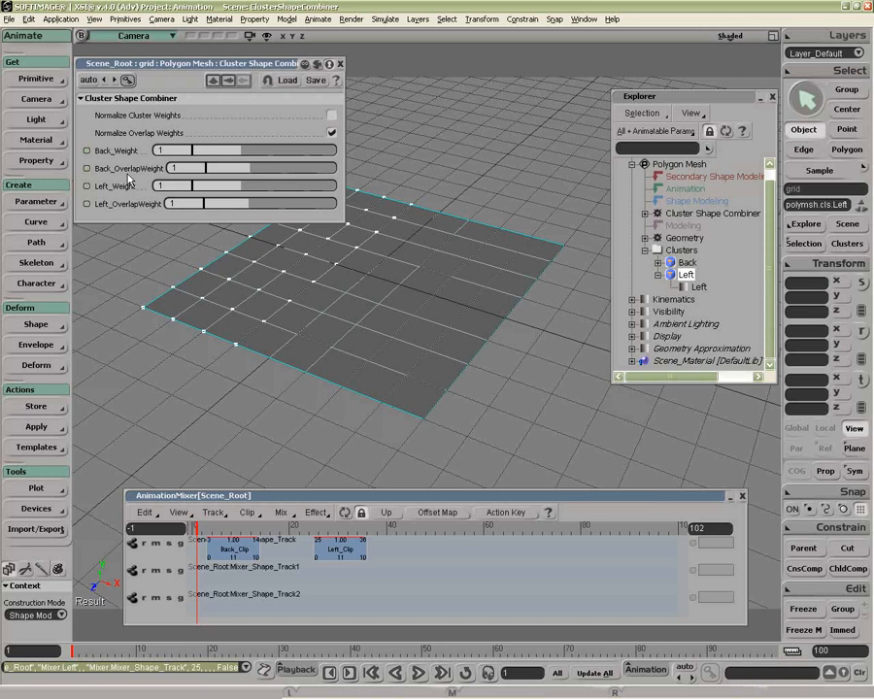
# Step: Scrub from Back_Clip to frame 30 in Left_Clip and examine the grid's deformation where the two clusters overlap
pyautogui.click(230, 527)
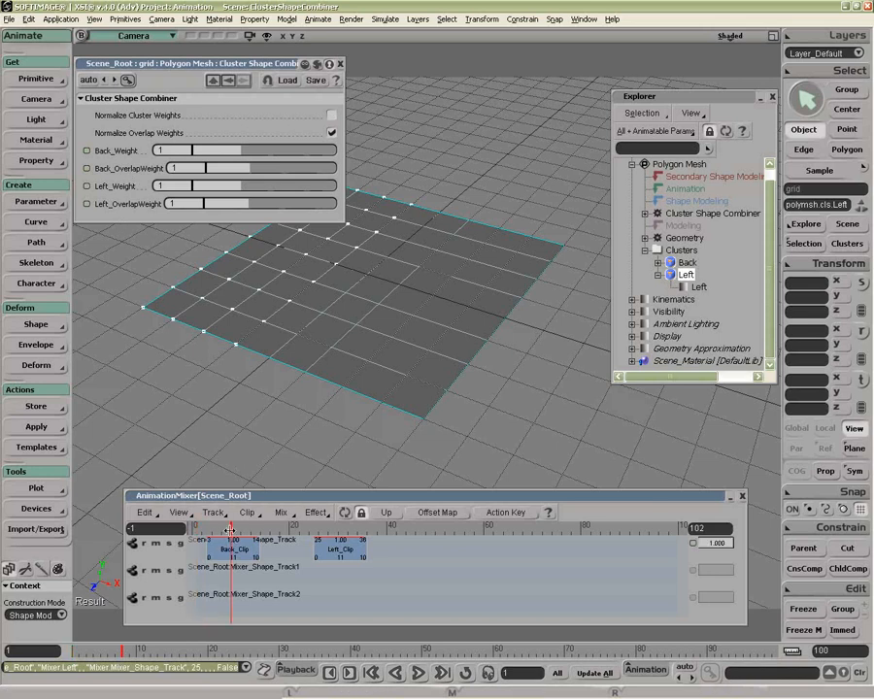
pyautogui.moveTo(231, 528); pyautogui.dragTo(339, 527)
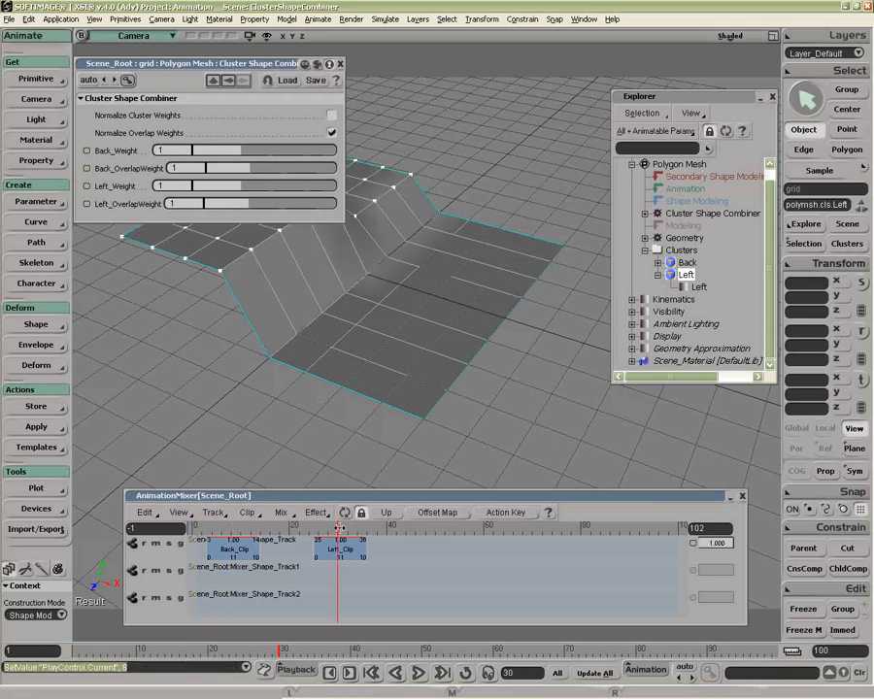
pyautogui.press('z')
pyautogui.moveTo(379, 392); pyautogui.dragTo(408, 388)
pyautogui.press('o')
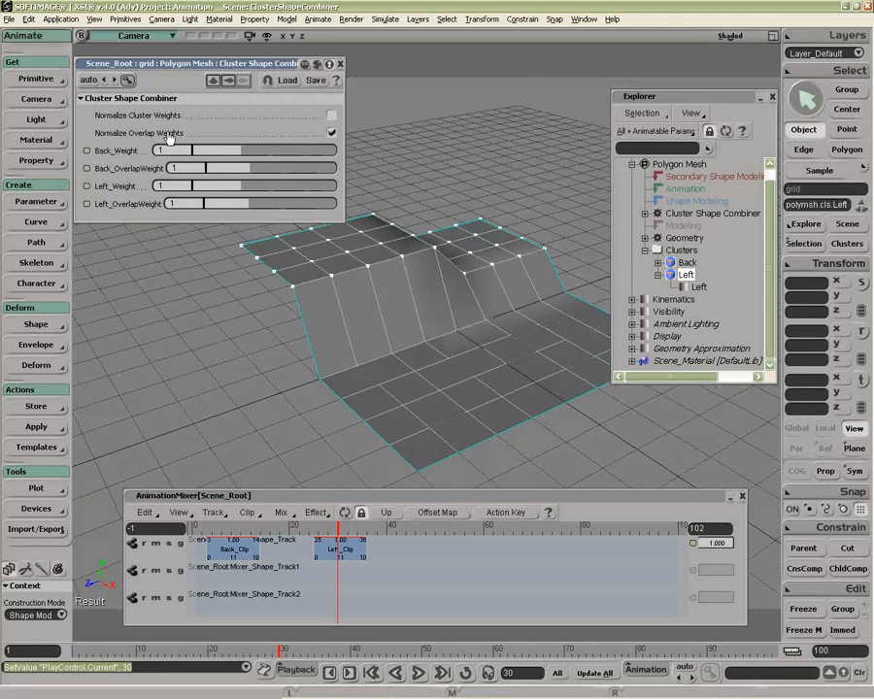
# Step: Scrub back to frame 9 in Back_Clip to examine the overlap area with Normalize Overlap Weights on
pyautogui.click(331, 134)
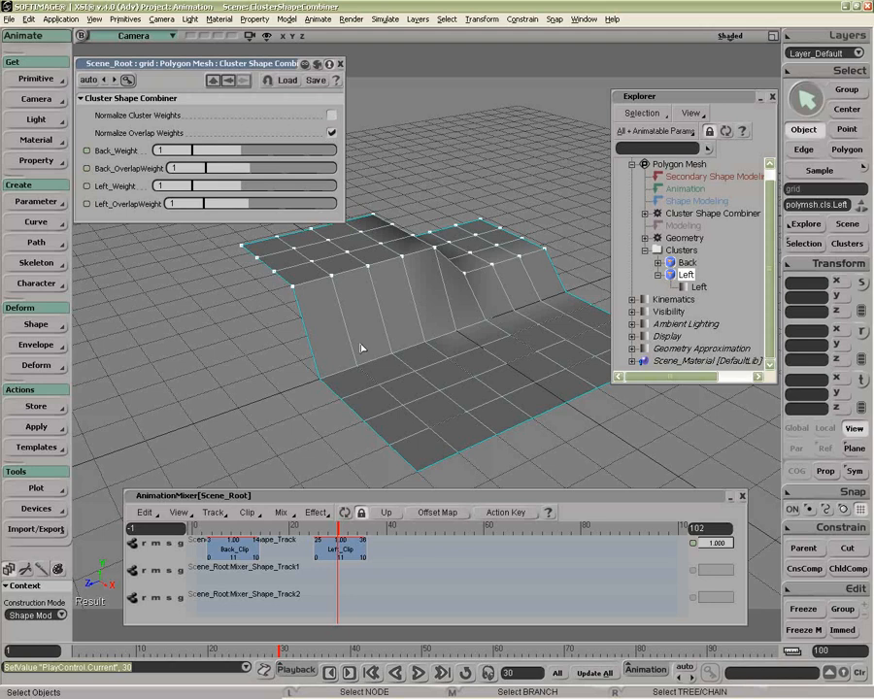
pyautogui.moveTo(299, 527)
pyautogui.mouseDown()
pyautogui.moveTo(196, 528)
pyautogui.moveTo(282, 526)
pyautogui.mouseUp()
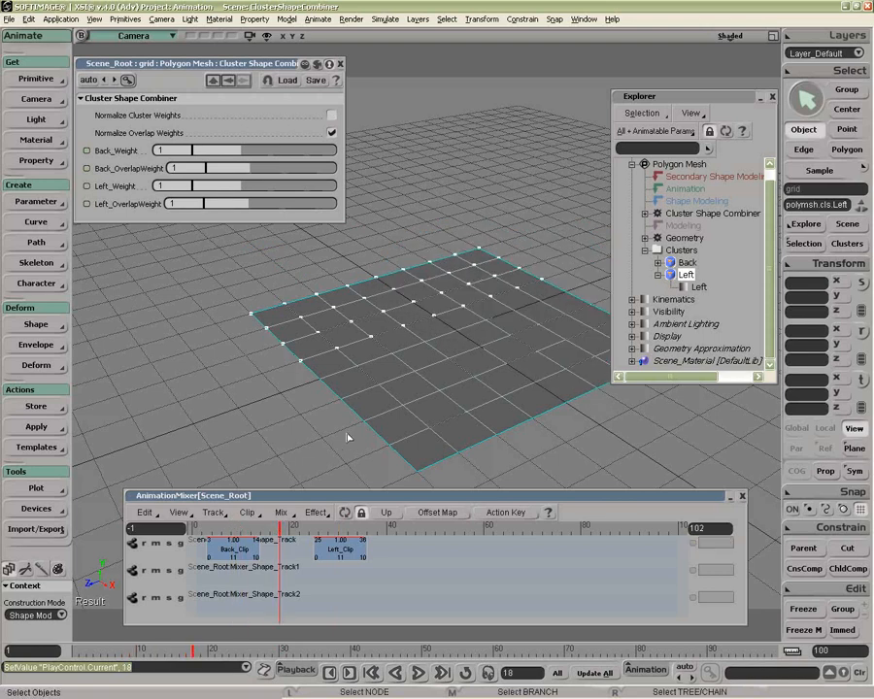
pyautogui.click(240, 527)
pyautogui.moveTo(240, 528); pyautogui.dragTo(235, 527)
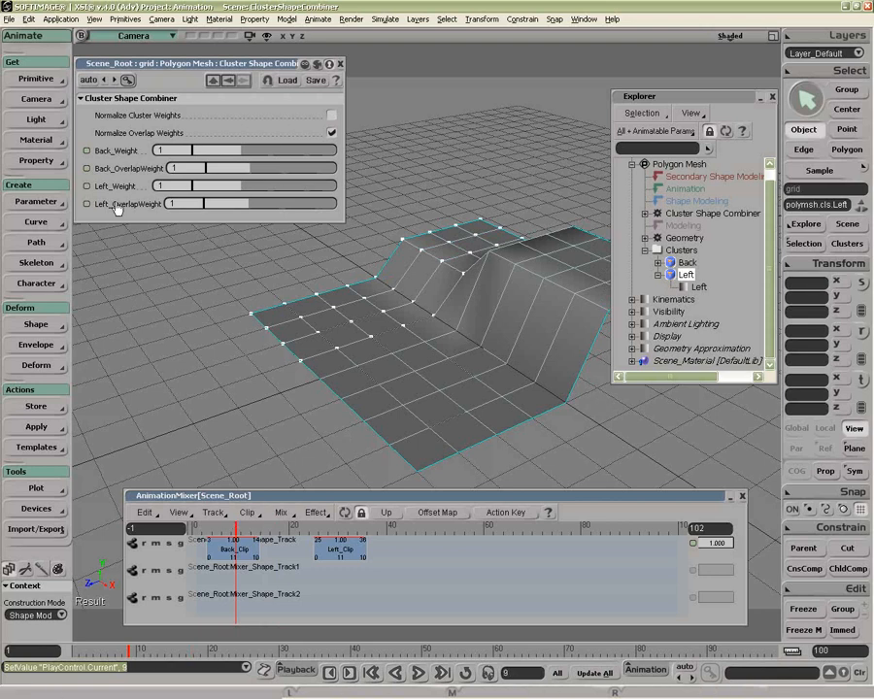
# Step: Turn off Normalize Overlap Weights and scrub back to frame 8 to check Back_Clip's shape
pyautogui.click(332, 134)
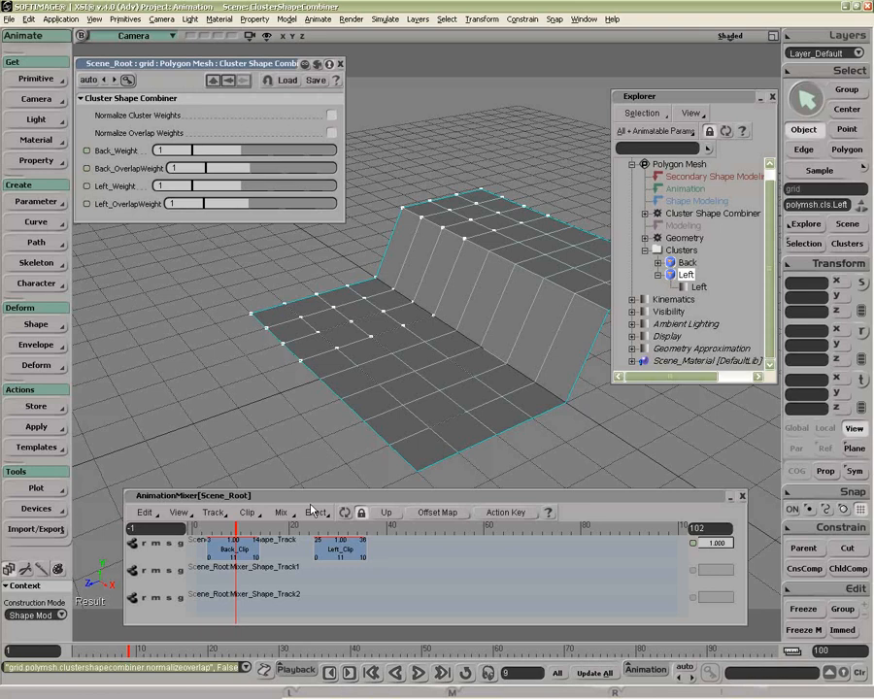
pyautogui.click(290, 528)
pyautogui.moveTo(290, 528); pyautogui.dragTo(231, 529)
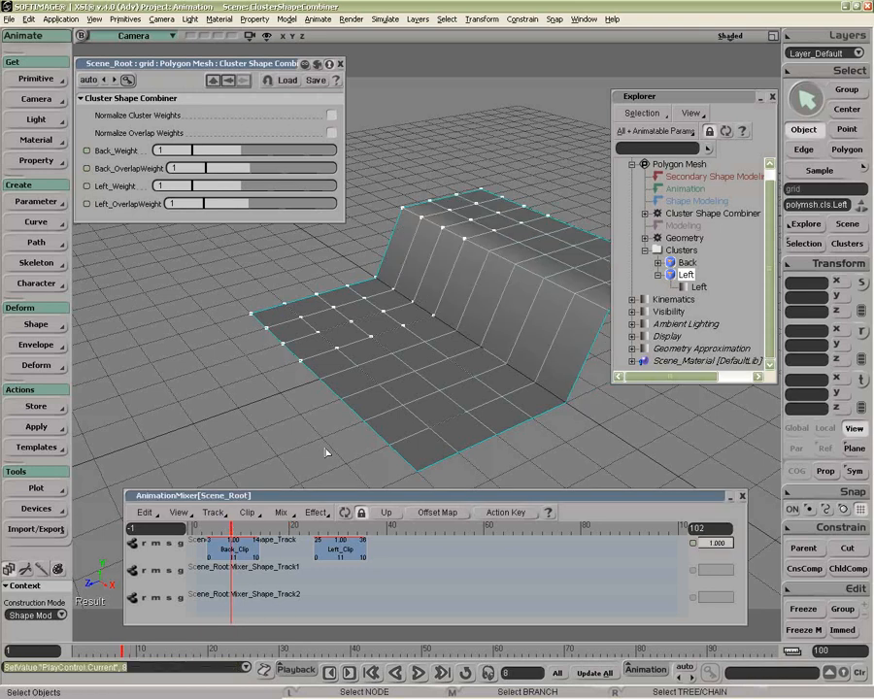
# Step: Move Left_Clip to the second shape track at frame 3, aligned with Back_Clip, and check the combined shapes at frame 9
pyautogui.click(334, 530)
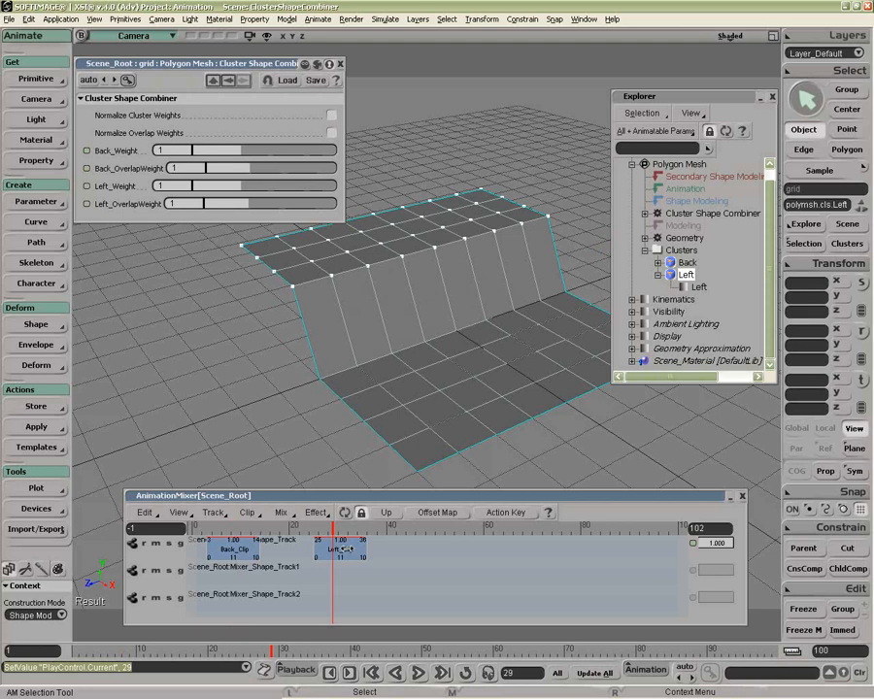
pyautogui.moveTo(340, 550); pyautogui.dragTo(231, 576)
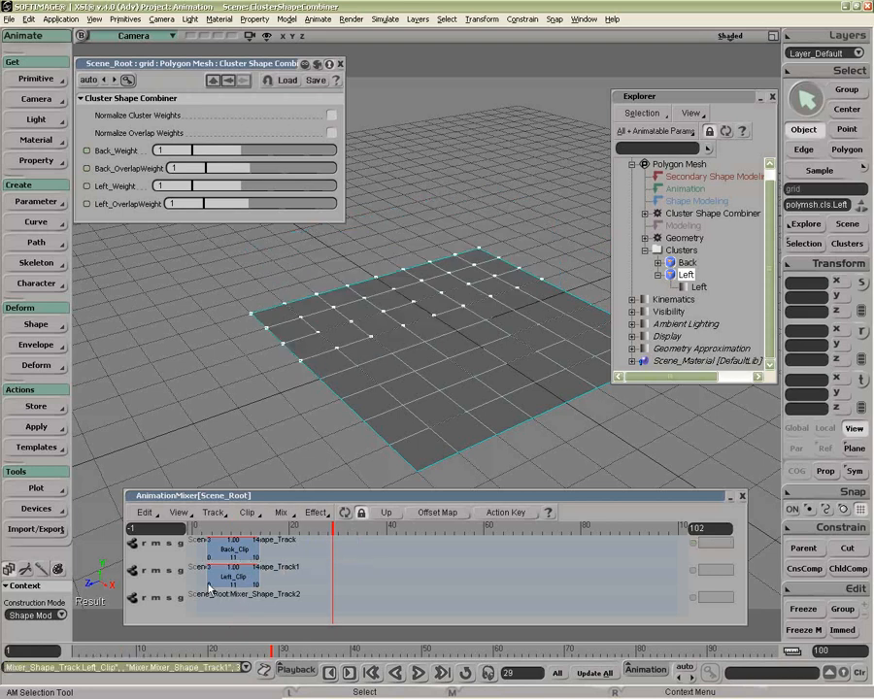
pyautogui.click(236, 527)
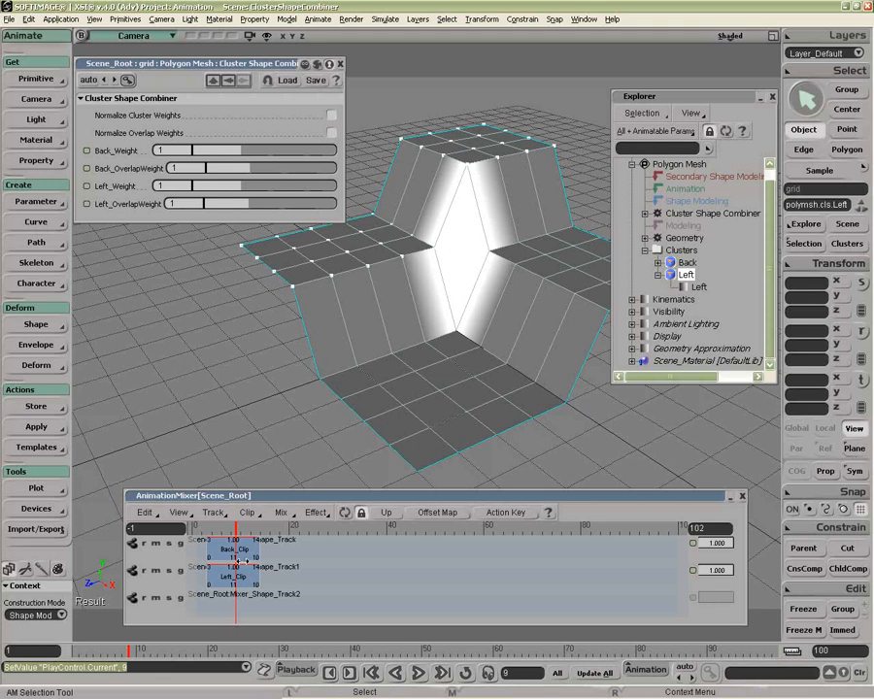
# Step: Shift Left_Clip to start at frame 8 and scrub from frame 4 to frame 11 to examine the overlapping deformation
pyautogui.moveTo(237, 572); pyautogui.dragTo(261, 571)
pyautogui.click(212, 530)
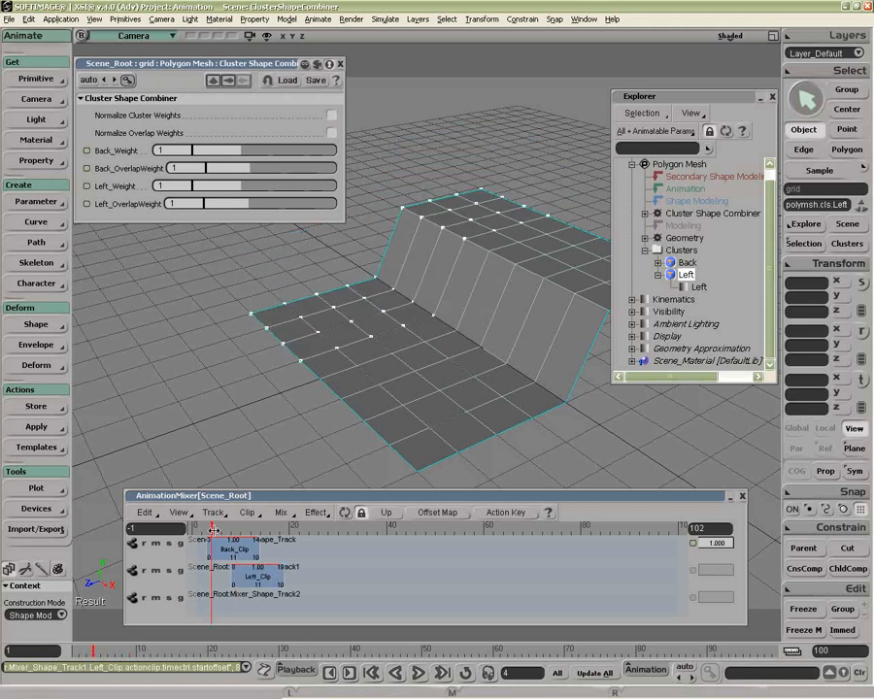
pyautogui.moveTo(213, 530); pyautogui.dragTo(245, 530)
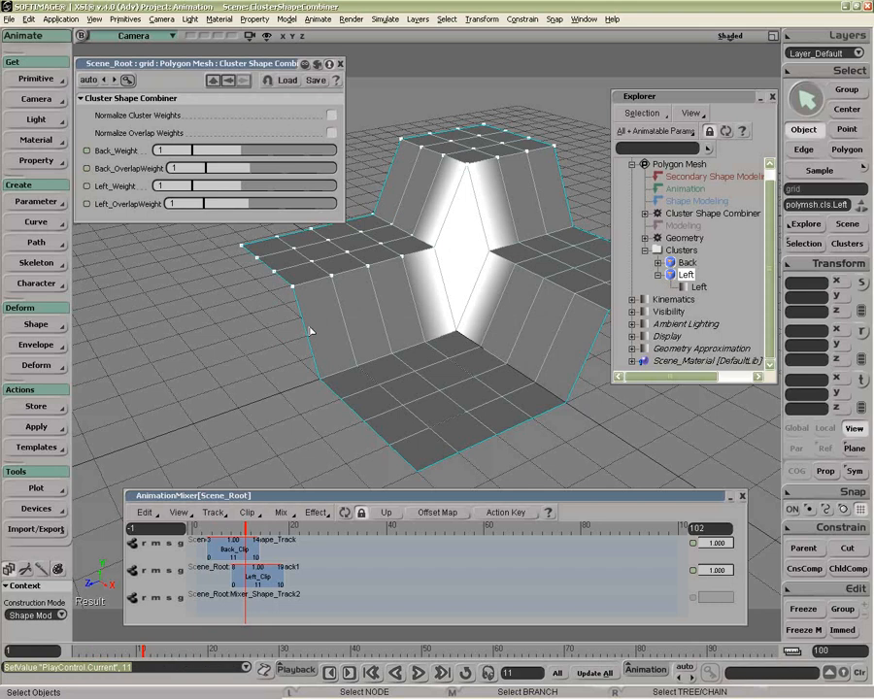
# Step: Turn on Normalize Overlap Weights and scrub through the start of Back_Clip to frame 11 to examine the blended overlap
pyautogui.click(331, 133)
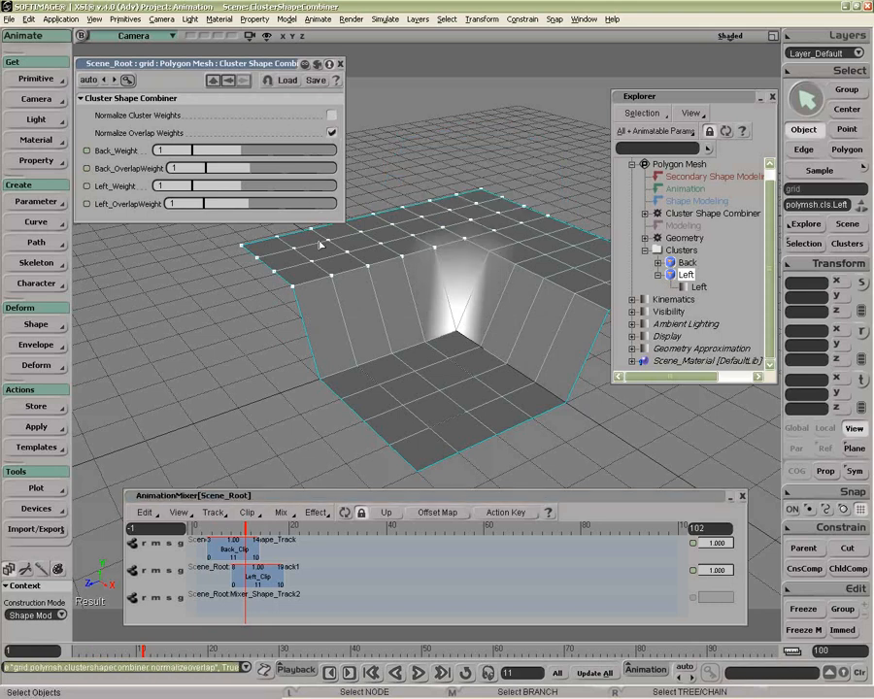
pyautogui.click(215, 530)
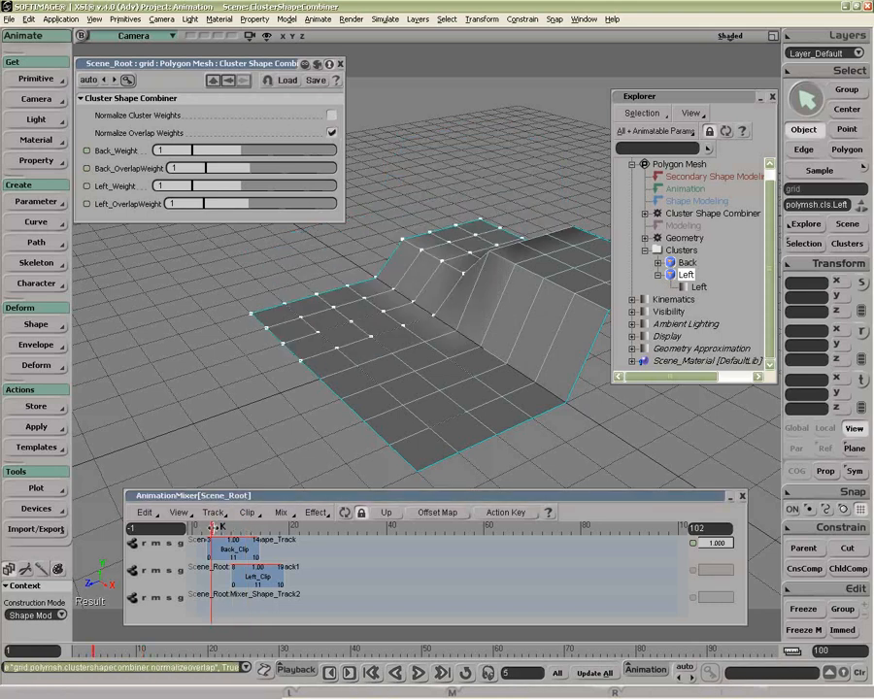
pyautogui.moveTo(214, 530); pyautogui.dragTo(244, 532)
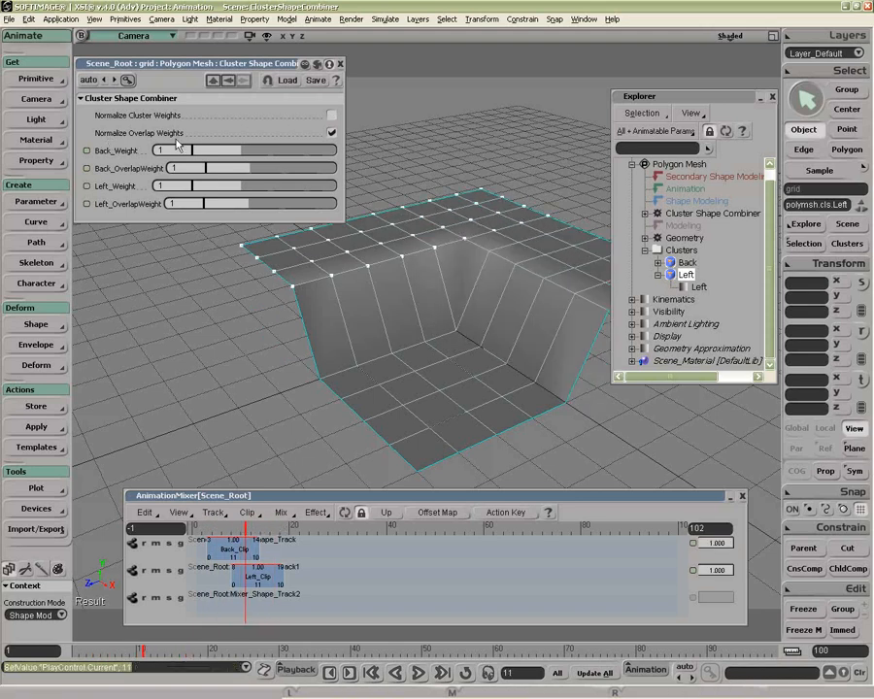
# Step: Compare the grid with Normalize Cluster Weights on while scrubbing from frame 6 to frame 12, and turn the option off again
pyautogui.click(331, 116)
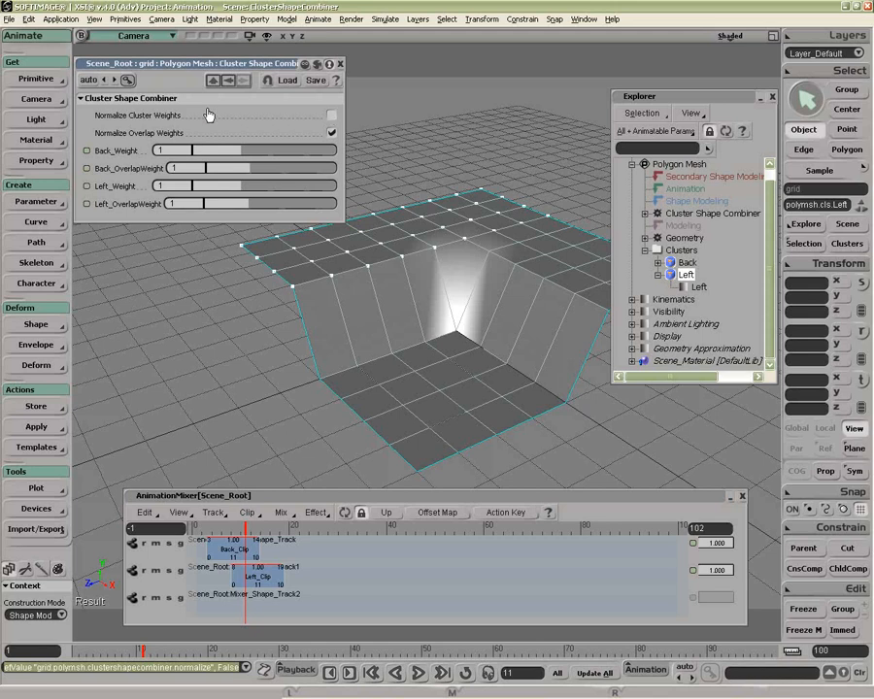
pyautogui.click(333, 115)
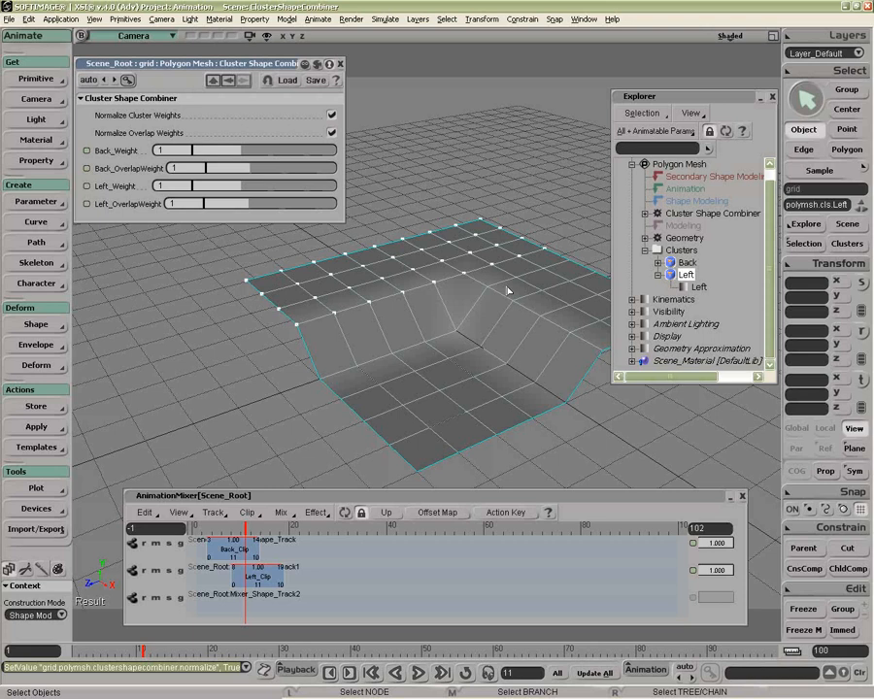
pyautogui.click(221, 529)
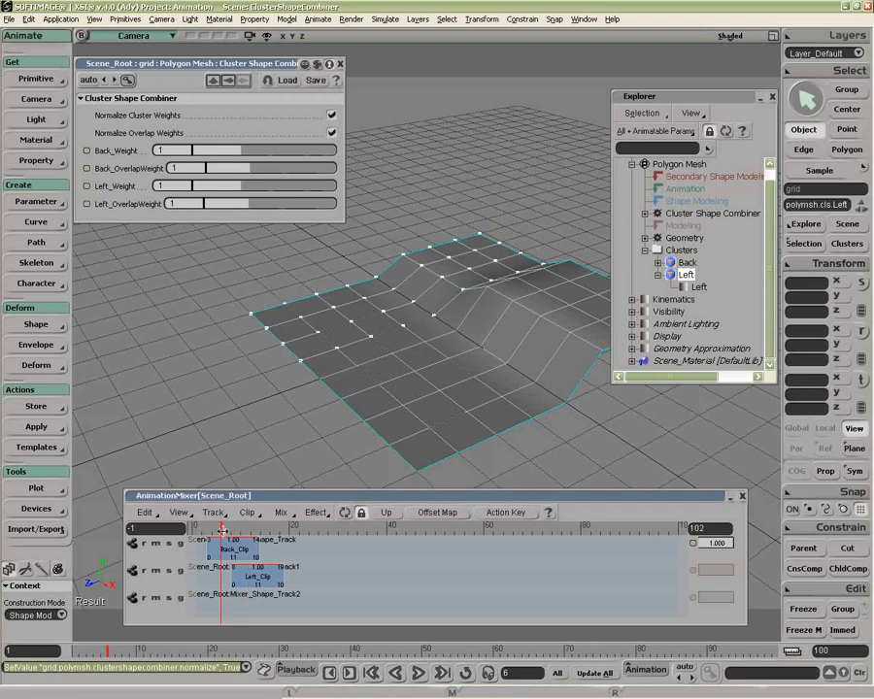
pyautogui.moveTo(222, 530); pyautogui.dragTo(250, 530)
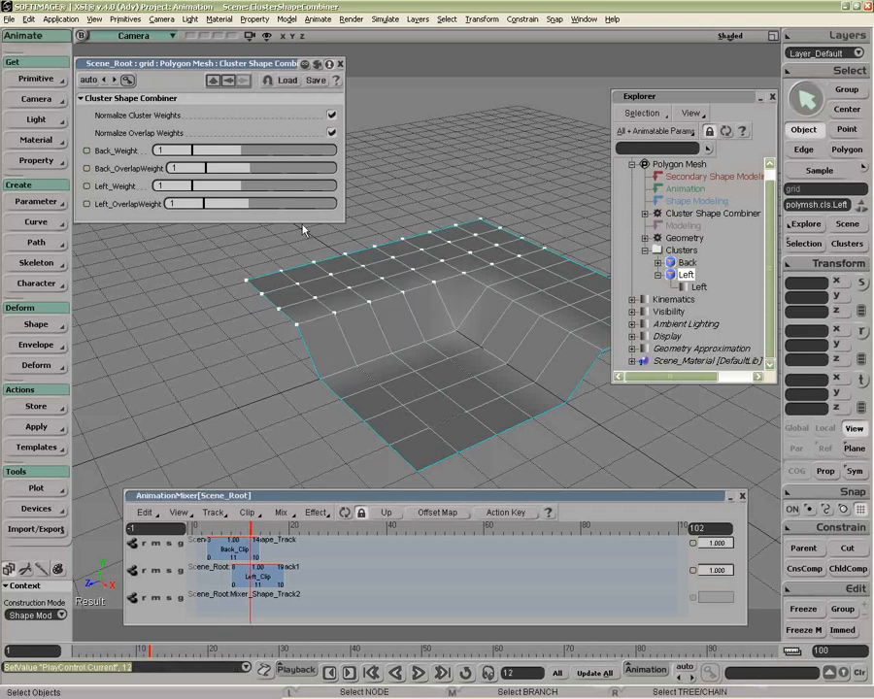
pyautogui.click(332, 116)
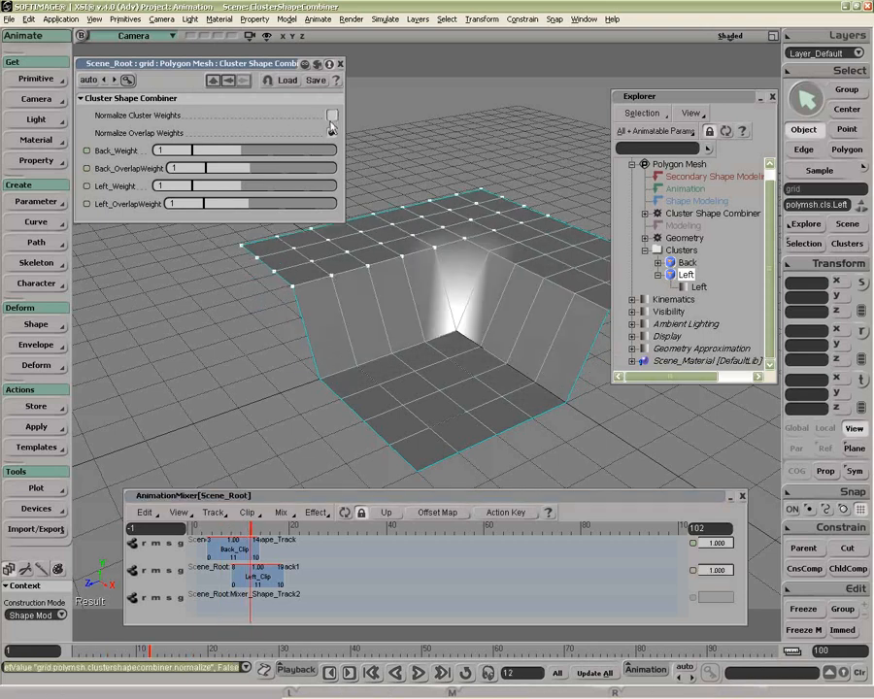
pyautogui.hotkey('ctrl', 'z')
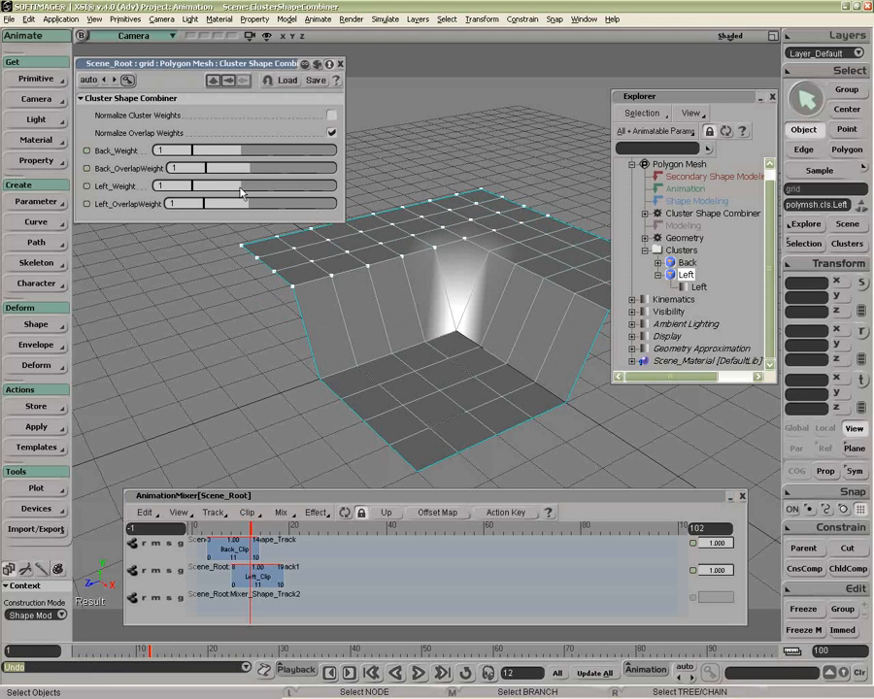
# Step: Set Left_Weight to 0 and compare the overlap area with Normalize Overlap Weights off and back on
pyautogui.moveTo(241, 192); pyautogui.dragTo(162, 192)
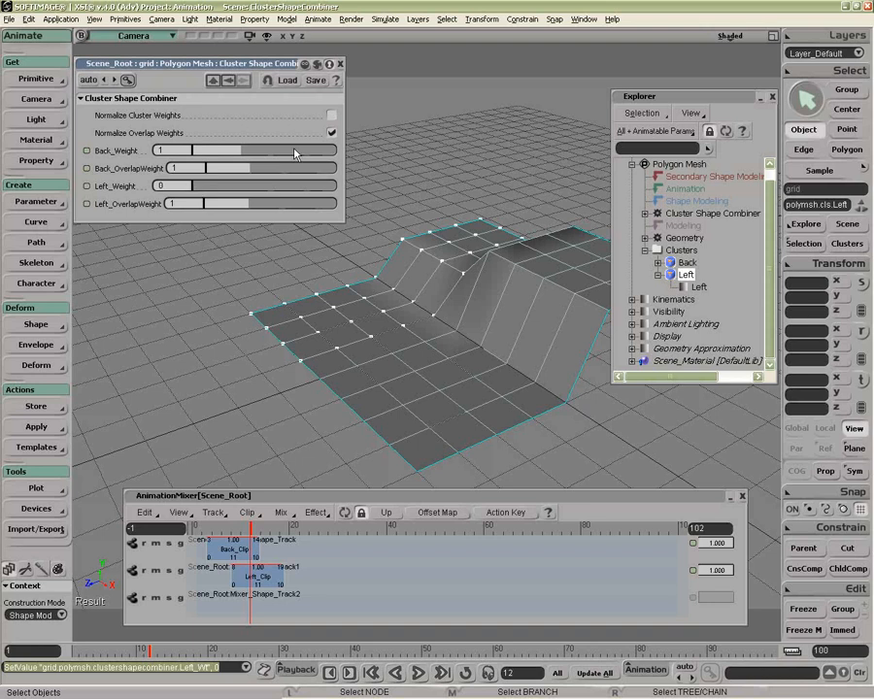
pyautogui.click(333, 133)
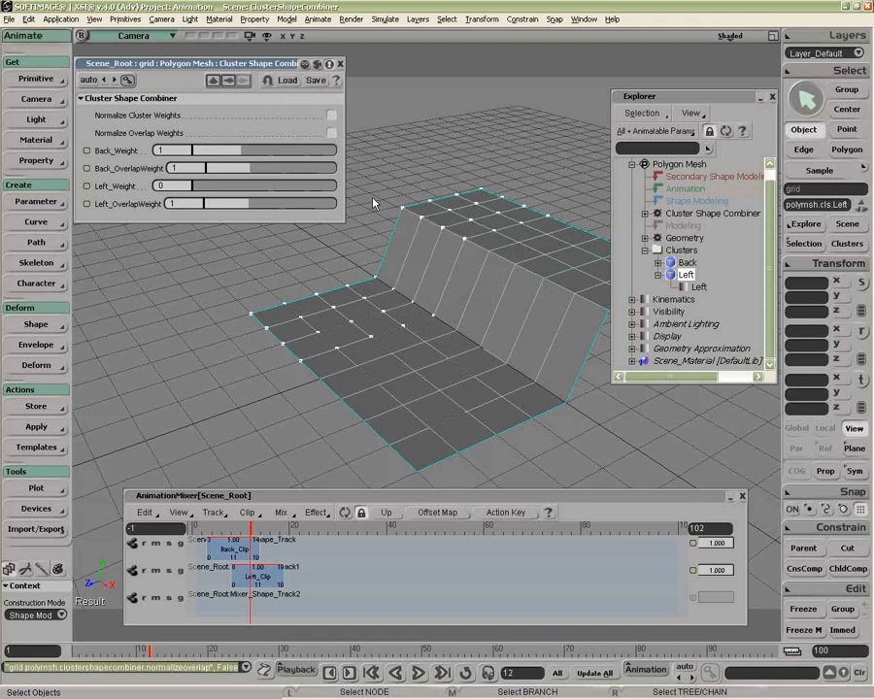
pyautogui.click(332, 133)
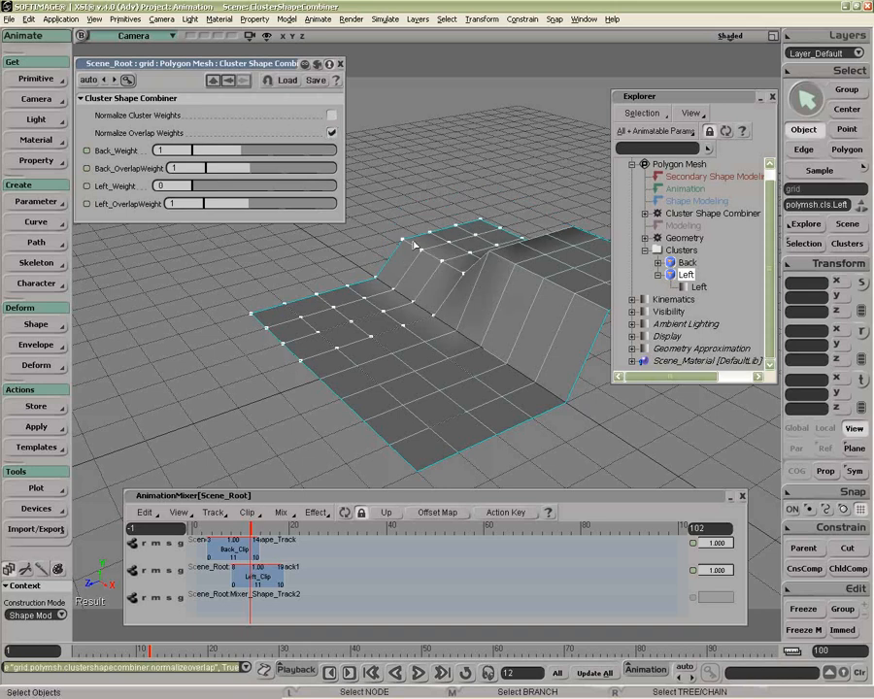
# Step: Restore Left_Weight to 1 and return the timeline to frame 0
pyautogui.moveTo(202, 191); pyautogui.dragTo(171, 188)
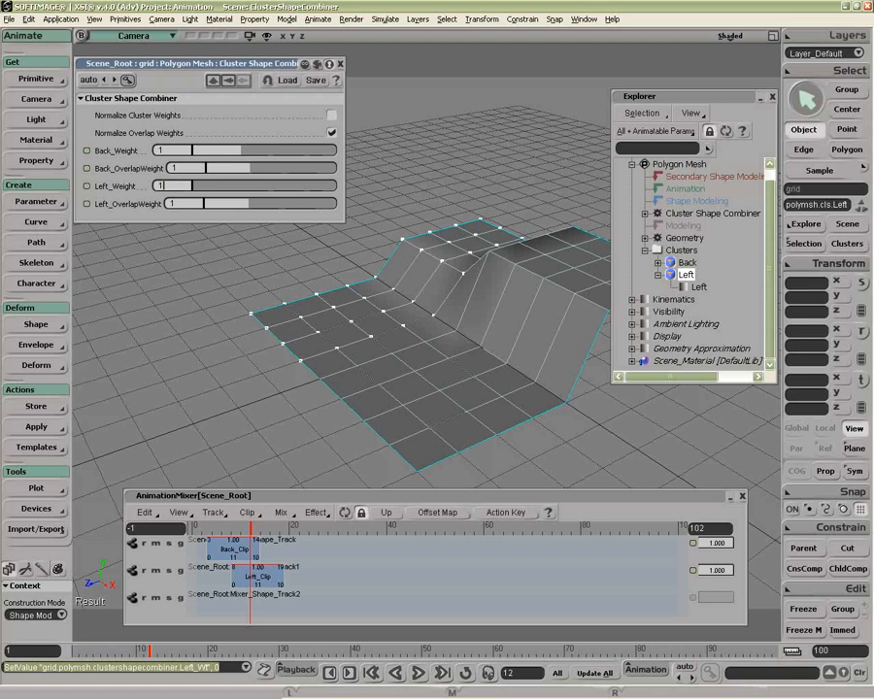
pyautogui.press('Return')
pyautogui.moveTo(250, 528); pyautogui.dragTo(192, 526)
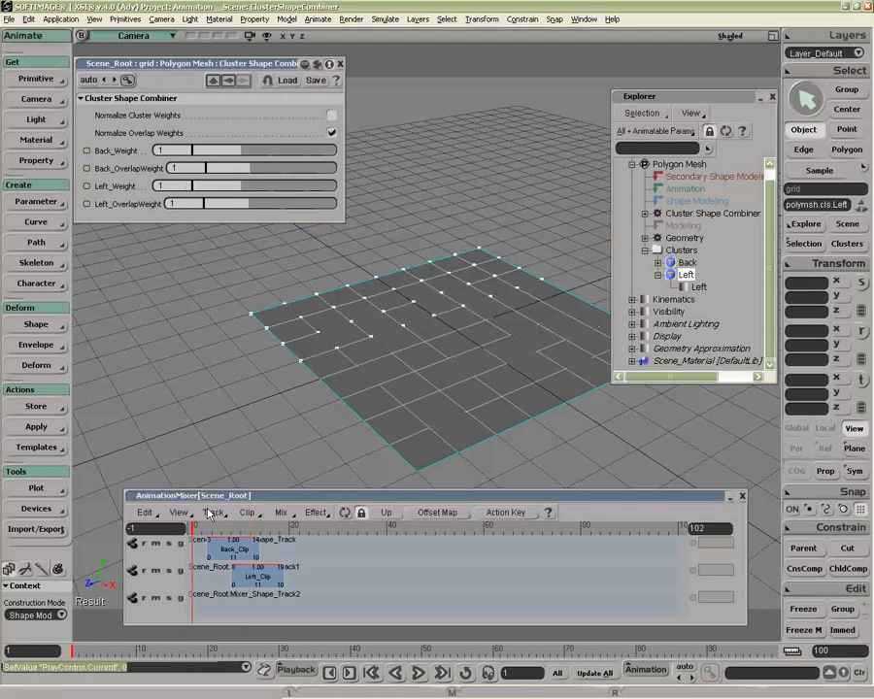
# Step: Store a shape key named Flat for the whole undeformed grid object
pyautogui.click(441, 374)
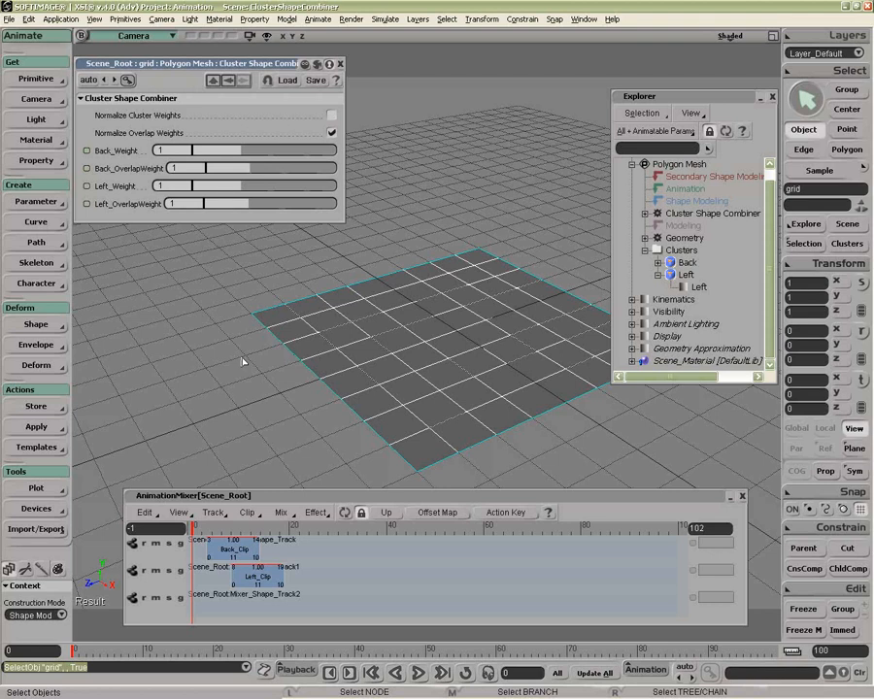
pyautogui.click(36, 325)
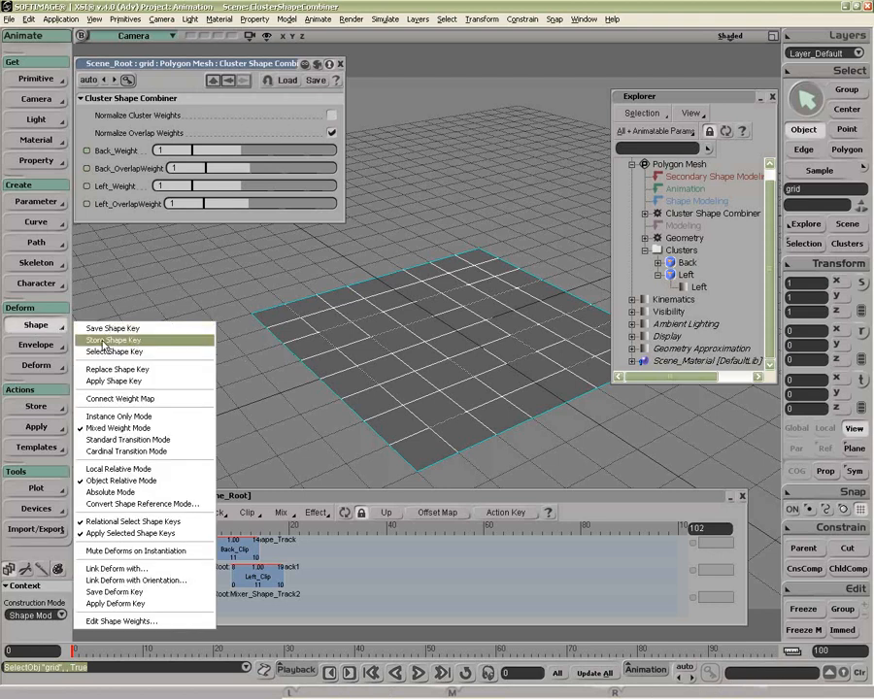
pyautogui.click(103, 341)
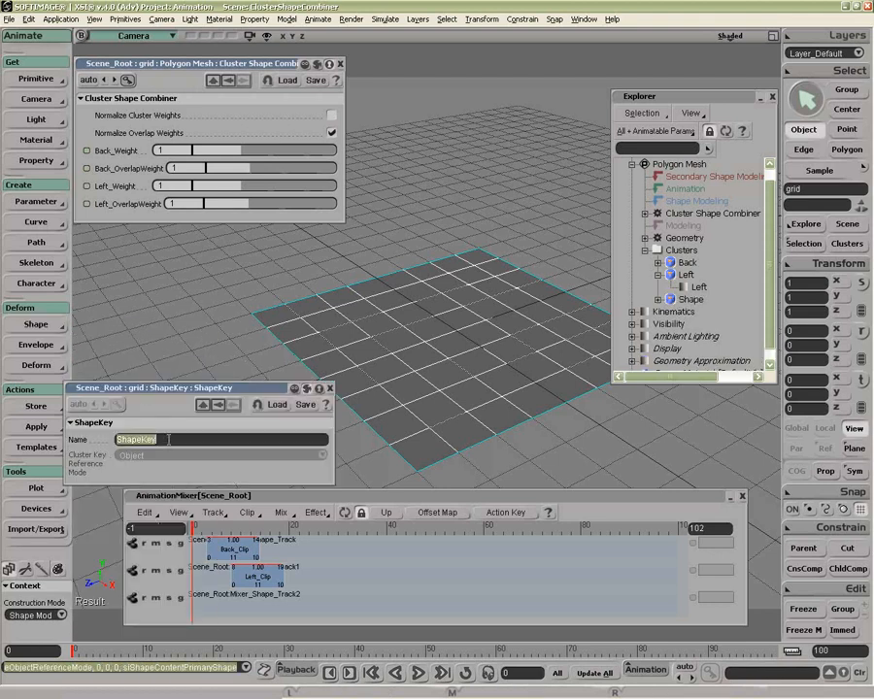
pyautogui.write('Flat')
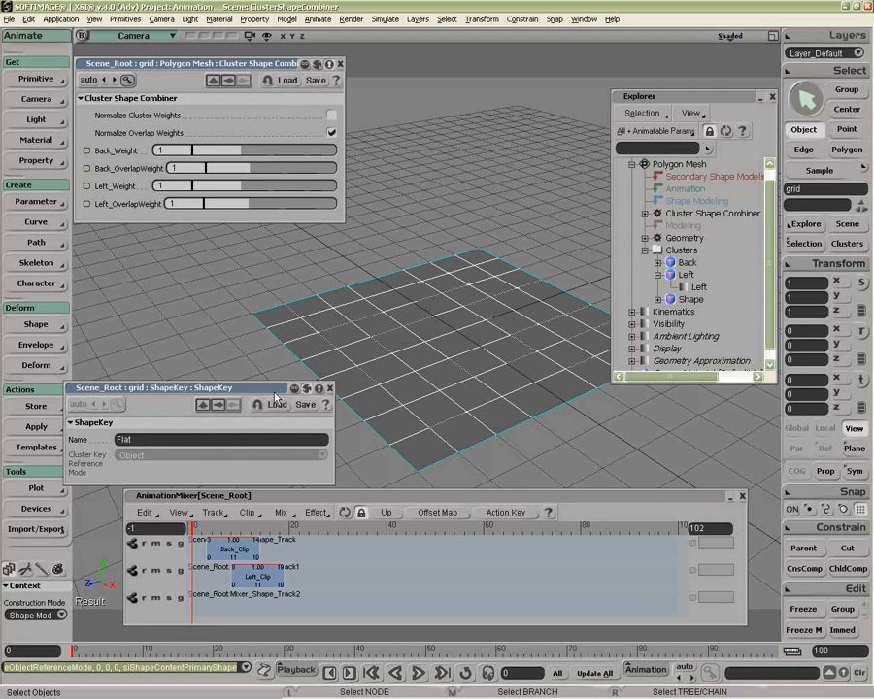
pyautogui.click(329, 389)
# Step: Insert the Flat source on the first shape track at frame 33
pyautogui.rightClick(379, 550)
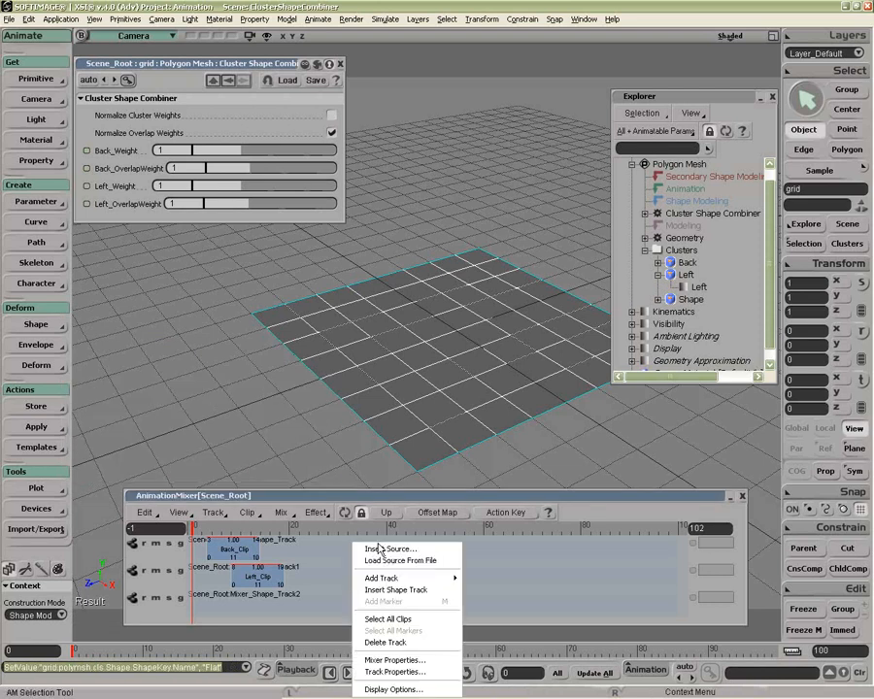
pyautogui.click(381, 550)
pyautogui.click(414, 325)
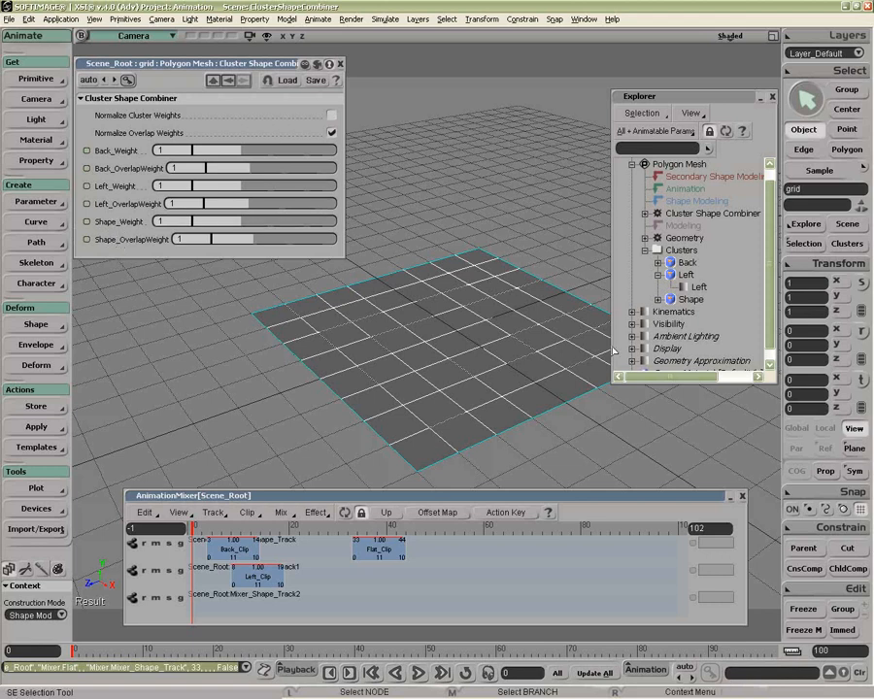
# Step: Compare the points of the Shape, Left and Back clusters on the grid, and collapse the Left cluster in the tree
pyautogui.click(691, 300)
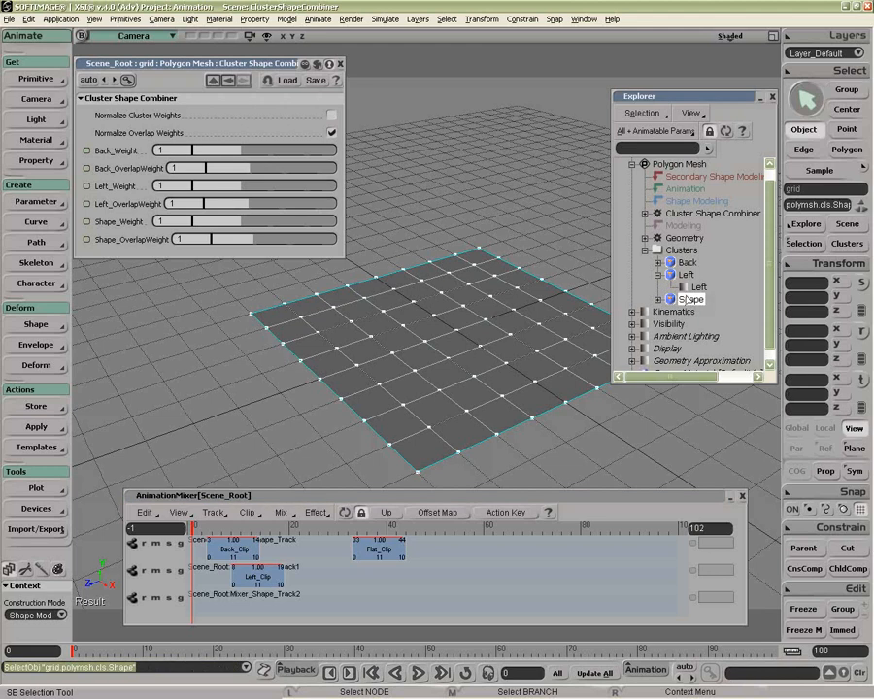
pyautogui.click(686, 276)
pyautogui.click(687, 263)
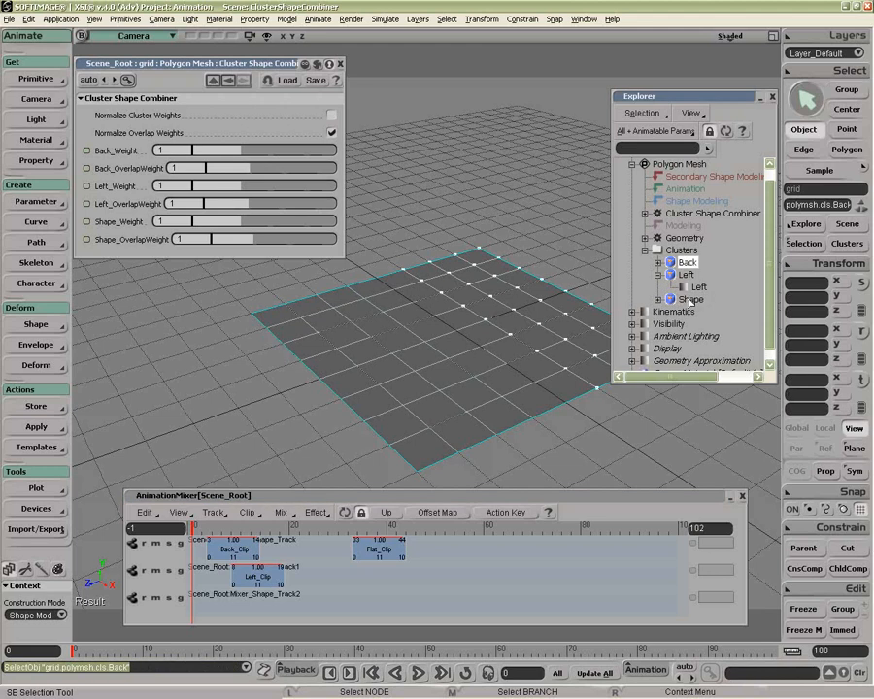
pyautogui.click(688, 299)
pyautogui.click(659, 276)
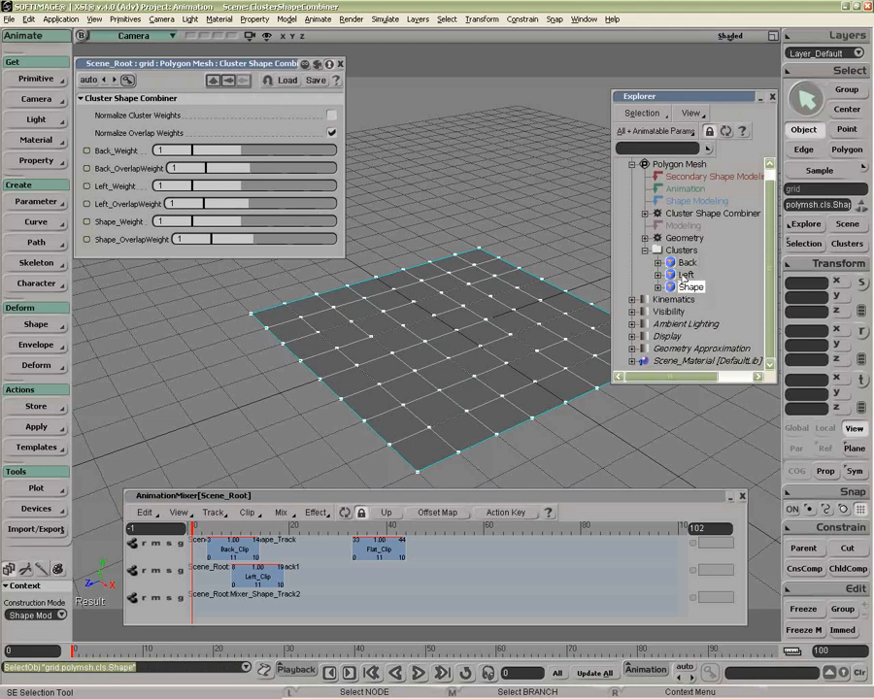
# Step: Move Flat_Clip to start at frame 29 and check the grid's shape at frame 10
pyautogui.moveTo(398, 546); pyautogui.dragTo(383, 546)
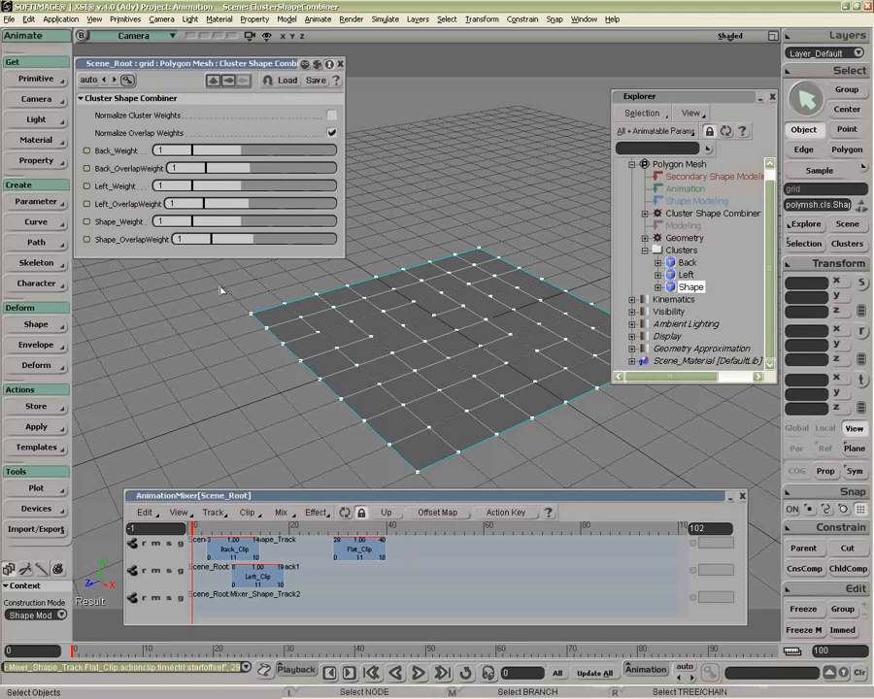
pyautogui.click(241, 527)
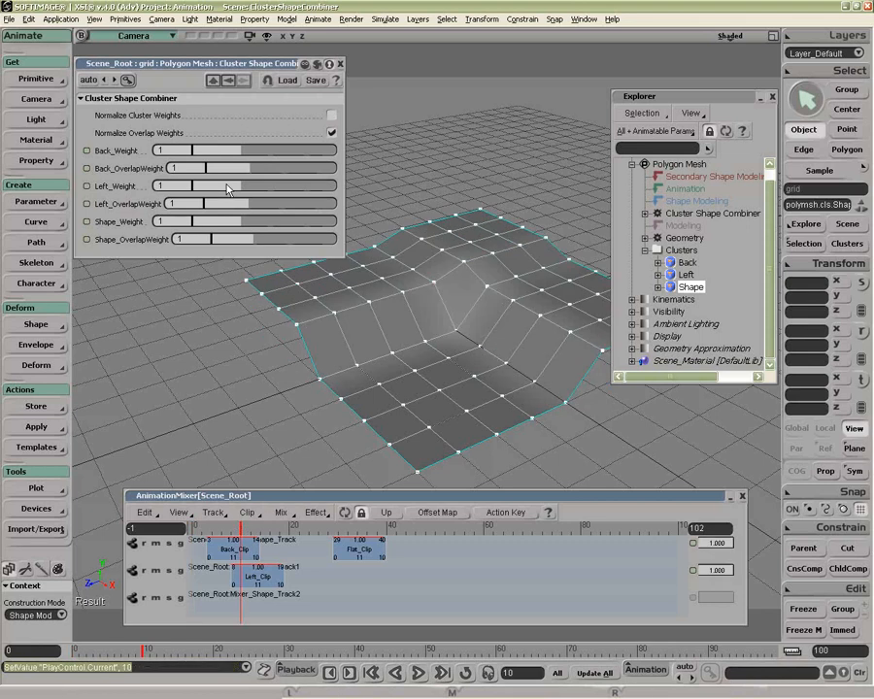
# Step: Try lowering Left_Weight to 0.871 and Left_OverlapWeight to 0.358, and reset both to 1
pyautogui.moveTo(228, 190)
pyautogui.mouseDown()
pyautogui.moveTo(165, 188)
pyautogui.moveTo(221, 187)
pyautogui.moveTo(203, 207)
pyautogui.moveTo(173, 204)
pyautogui.moveTo(255, 205)
pyautogui.moveTo(221, 211)
pyautogui.mouseUp()
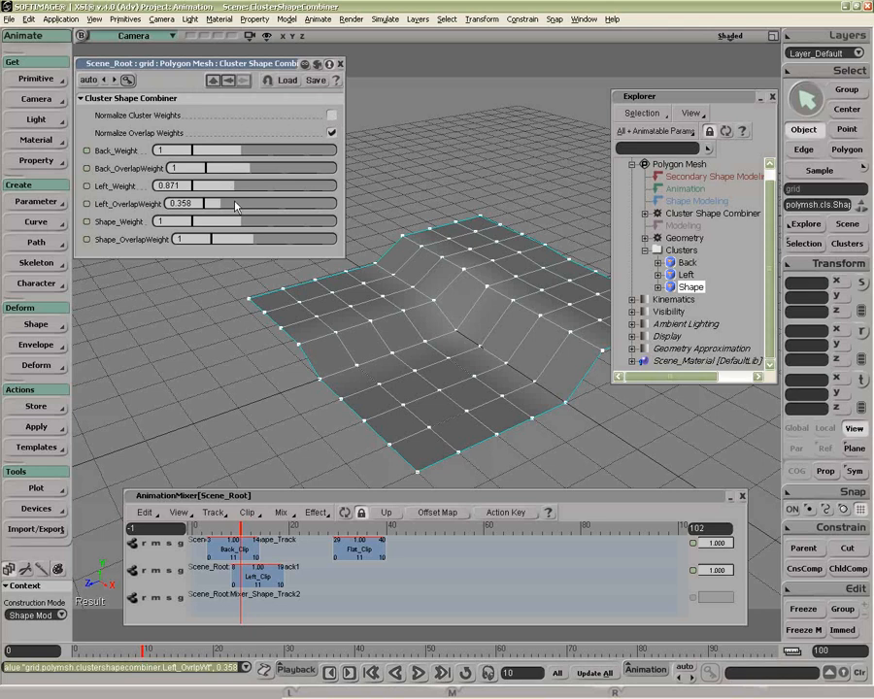
pyautogui.doubleClick(180, 185)
pyautogui.write('1')
pyautogui.press('Tab')
pyautogui.write('1')
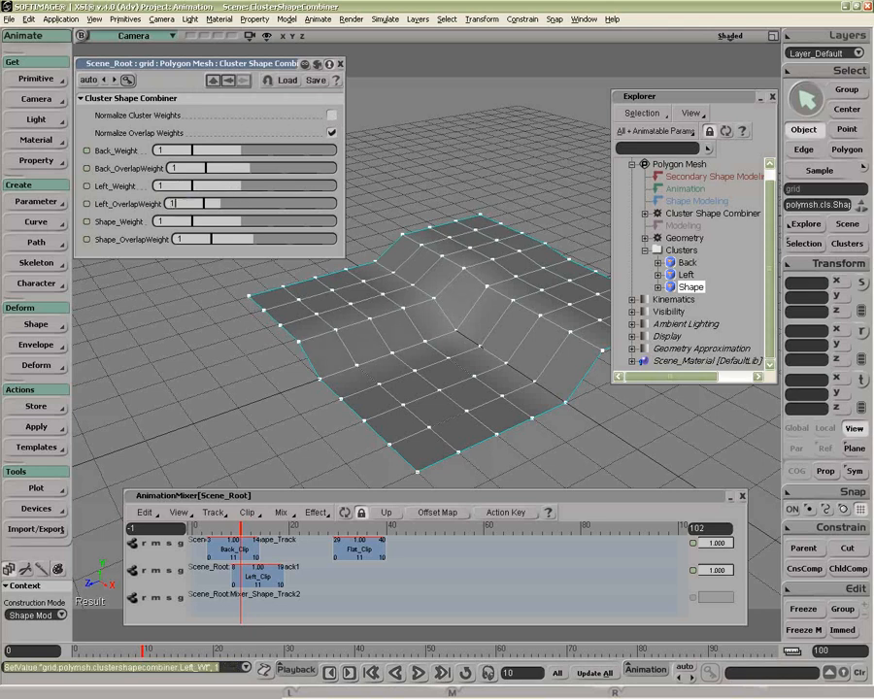
pyautogui.press('Return')
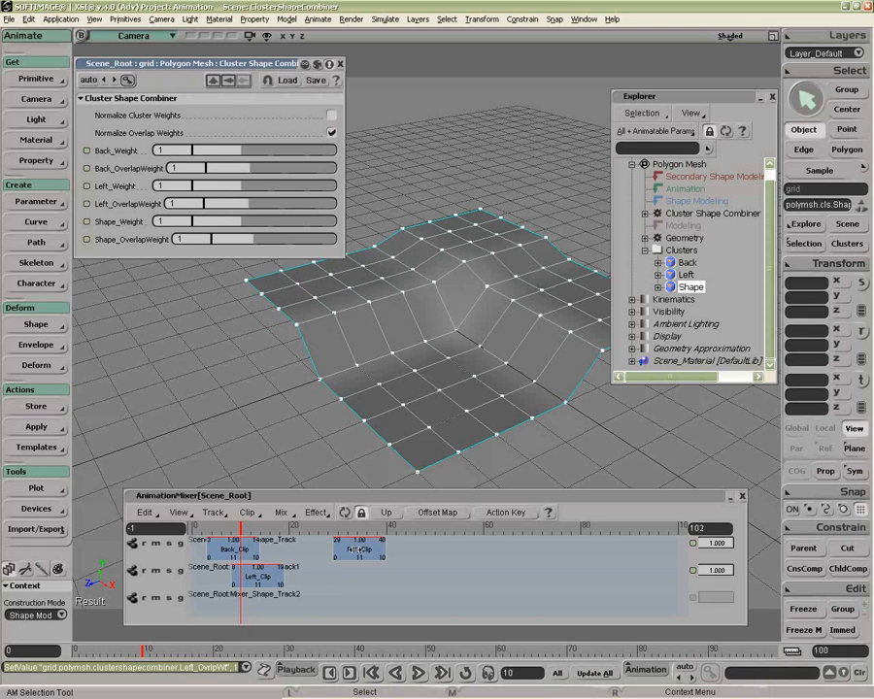
# Step: Set Shape_Weight and Shape_OverlapWeight to 0 so the full-grid Shape cluster no longer dilutes the overlap
pyautogui.hotkey('ctrl', 'z')
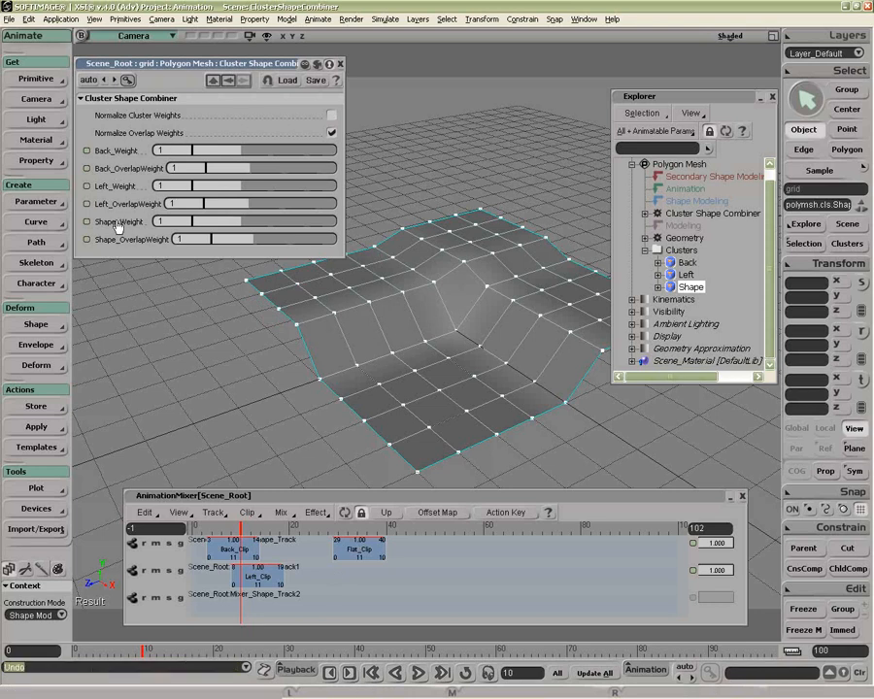
pyautogui.moveTo(228, 226); pyautogui.dragTo(203, 240)
pyautogui.hotkey('ctrl', 'z')
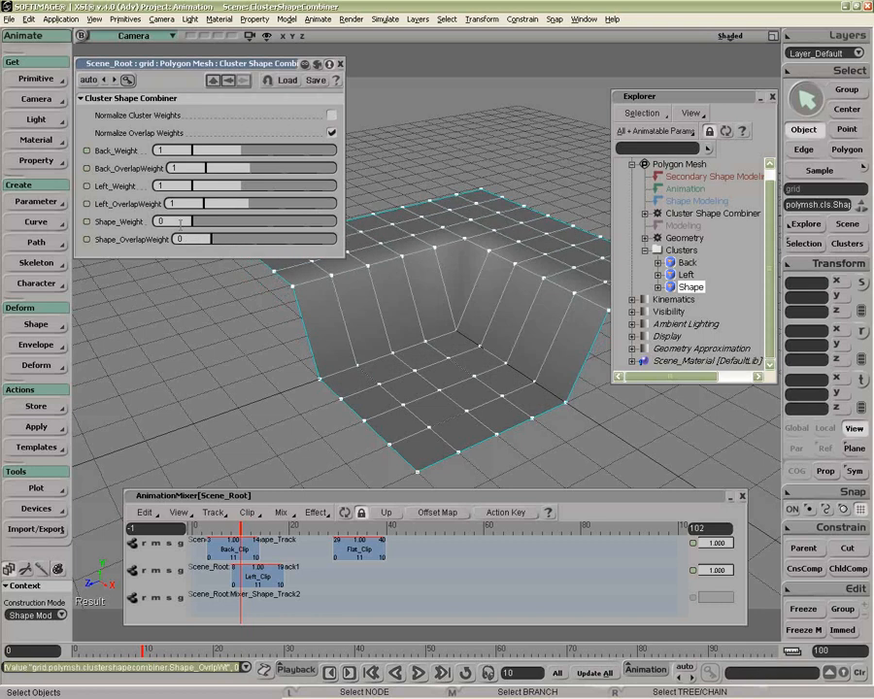
# Step: Restore Shape_Weight to 1 and keep Shape_OverlapWeight at 0
pyautogui.write('1')
pyautogui.press('Return')
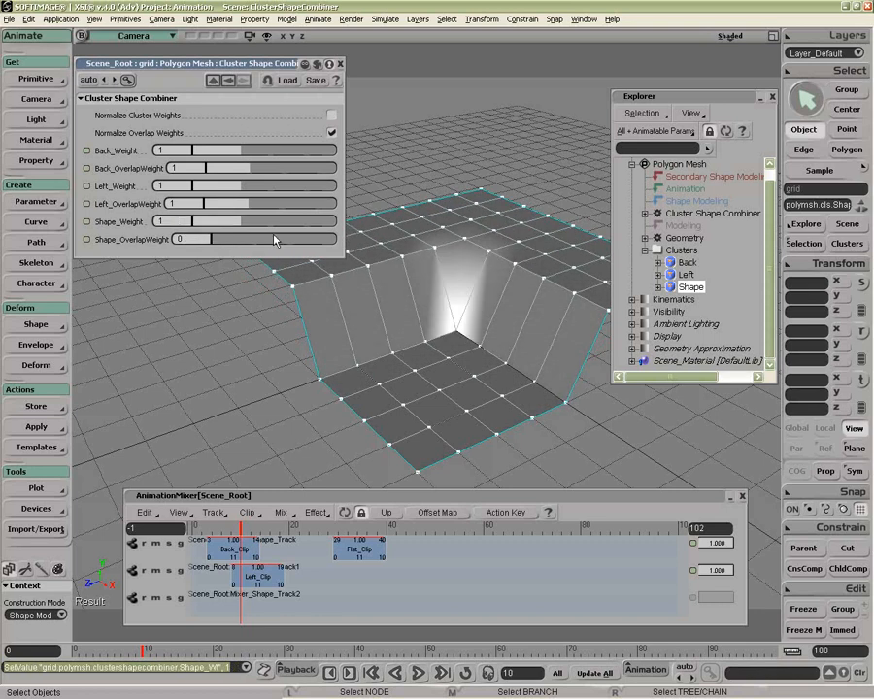
pyautogui.moveTo(216, 244)
pyautogui.mouseDown()
pyautogui.moveTo(391, 250)
pyautogui.moveTo(185, 243)
pyautogui.moveTo(201, 247)
pyautogui.mouseUp()
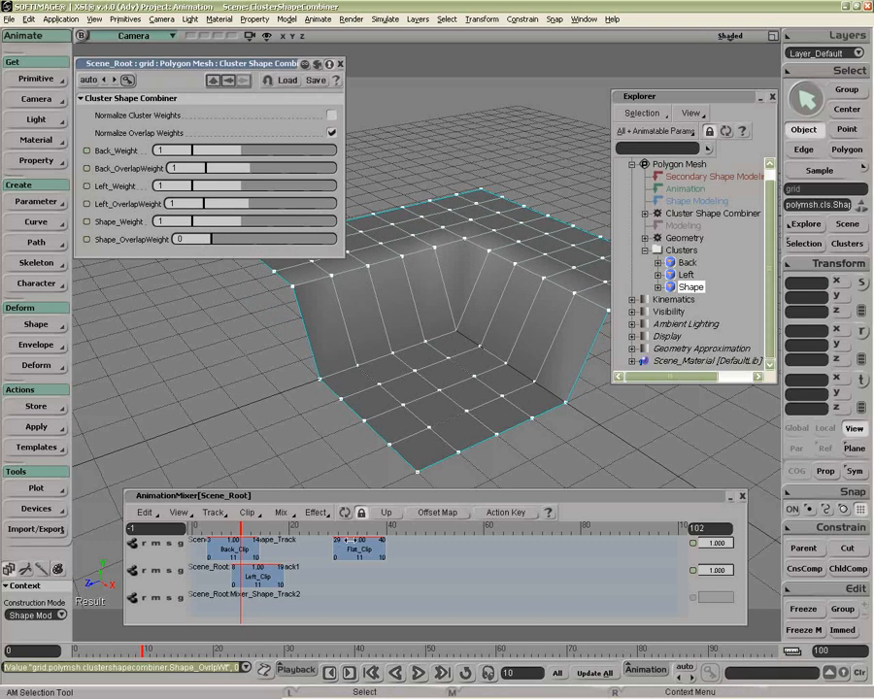
# Step: Stretch Flat_Clip on the third mixer track to end at frame 48, and start Left_Clip at frame 19 and Back_Clip at frame 12
pyautogui.moveTo(204, 613); pyautogui.dragTo(422, 602)
pyautogui.moveTo(208, 603); pyautogui.dragTo(192, 604)
pyautogui.moveTo(271, 576); pyautogui.dragTo(324, 576)
pyautogui.moveTo(242, 550); pyautogui.dragTo(288, 550)
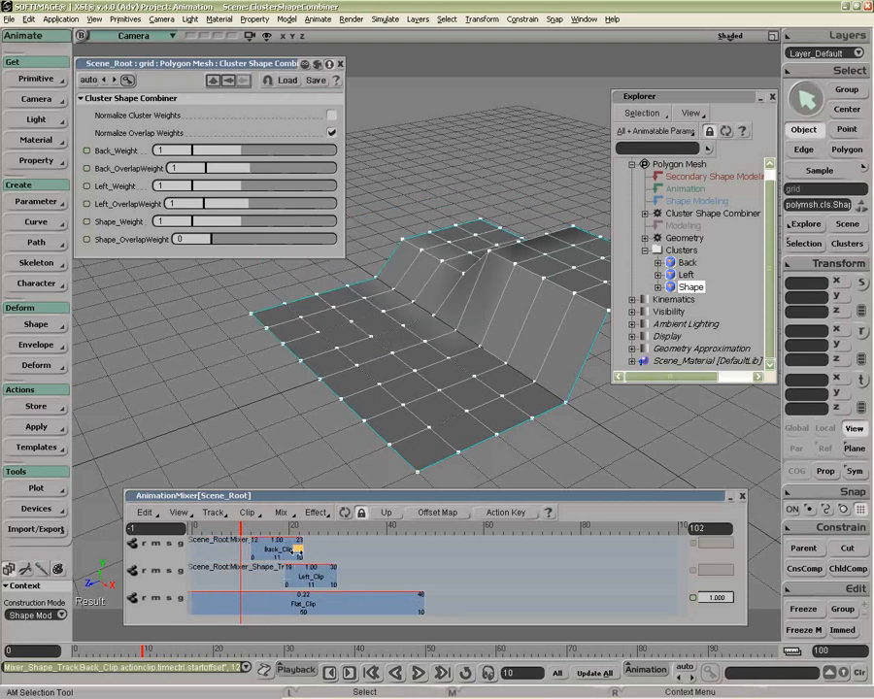
pyautogui.click(260, 528)
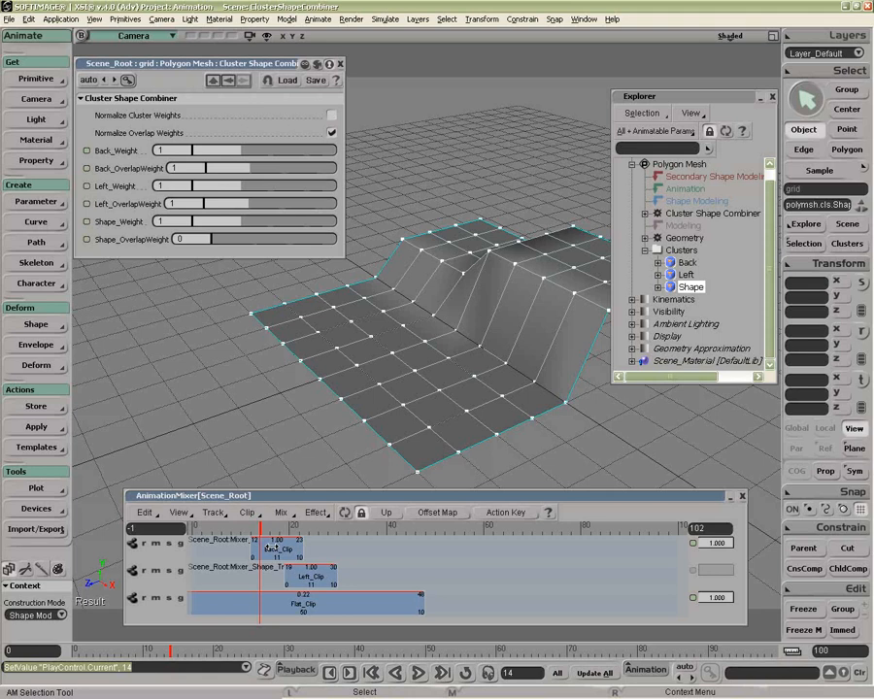
# Step: Apply the Gaussian (0 -> 1 -> 0) preset weights to Back_Clip and Left_Clip
pyautogui.rightClick(274, 549)
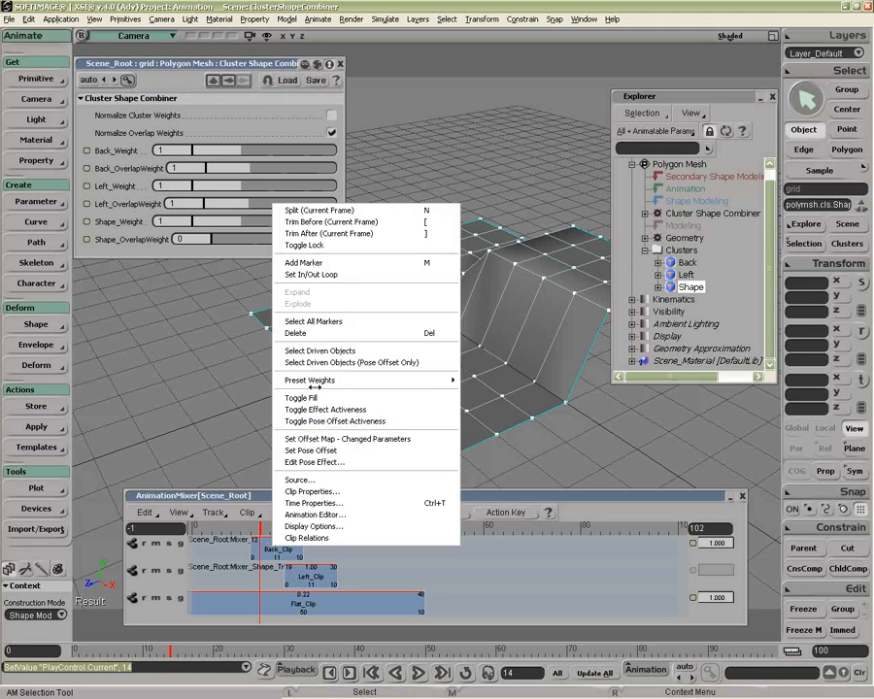
pyautogui.moveTo(442, 380)
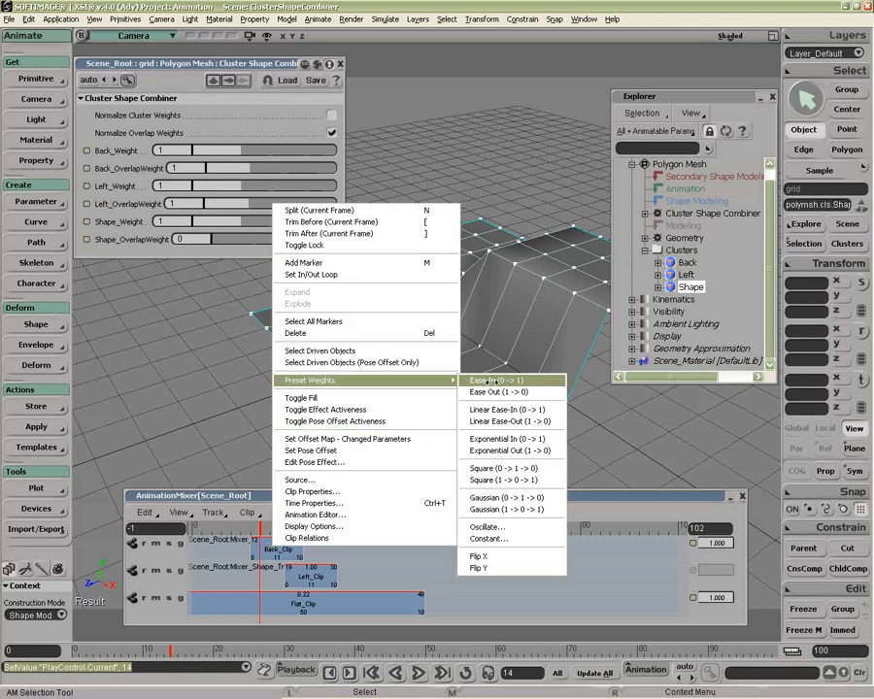
pyautogui.click(500, 497)
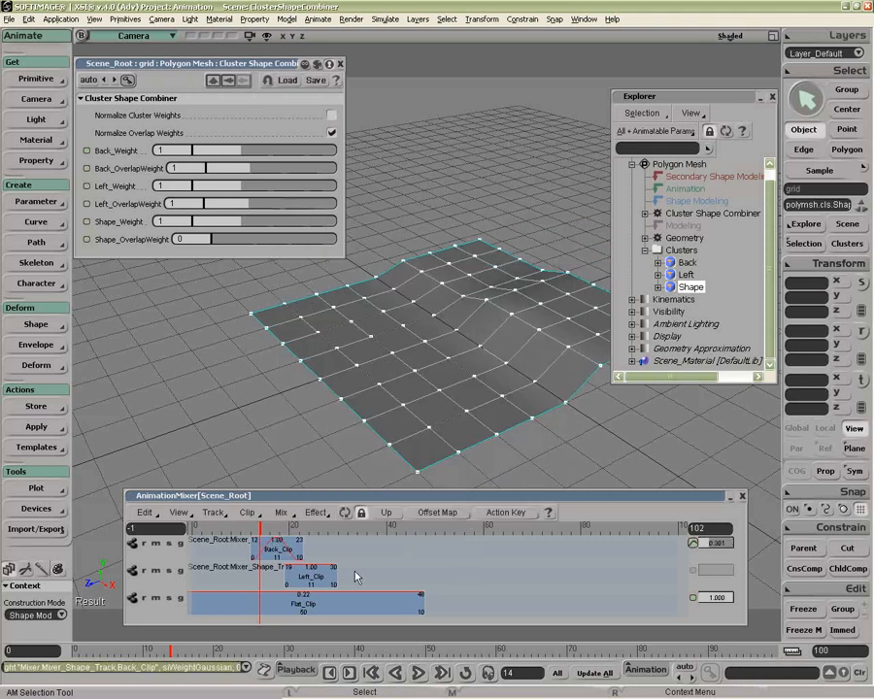
pyautogui.rightClick(311, 579)
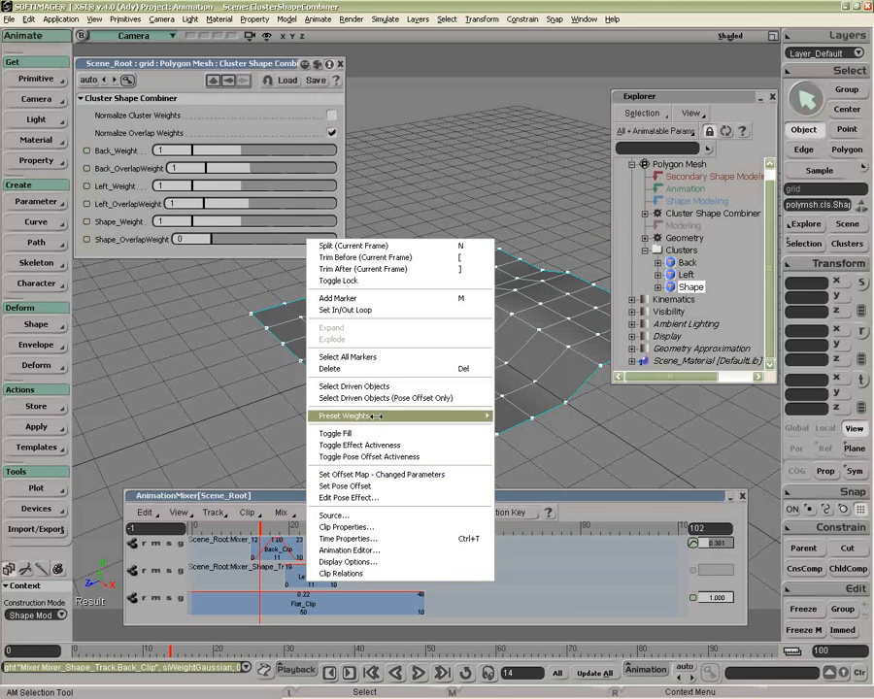
pyautogui.moveTo(409, 416)
pyautogui.click(529, 545)
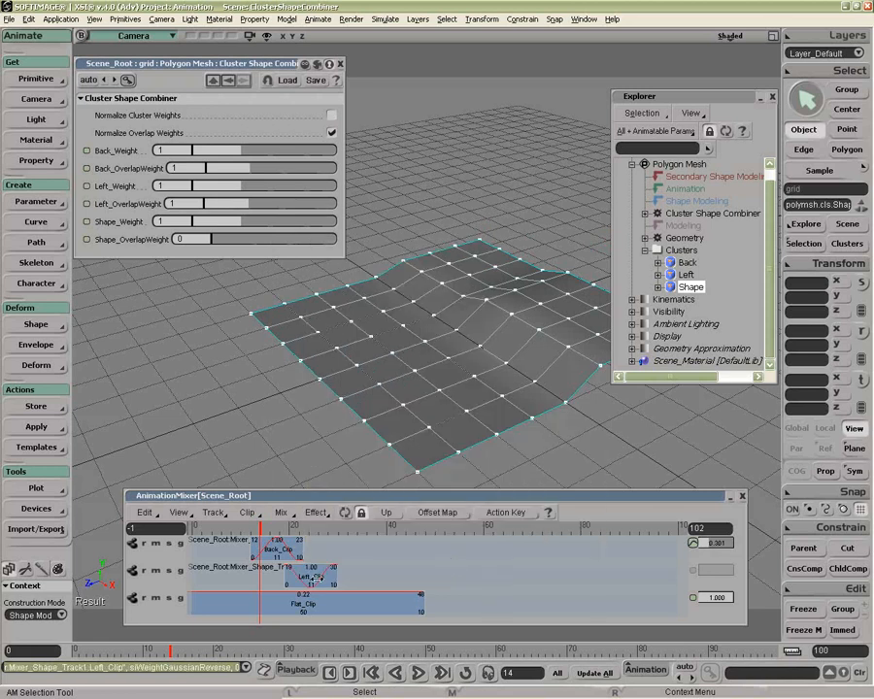
pyautogui.rightClick(331, 544)
pyautogui.moveTo(408, 413)
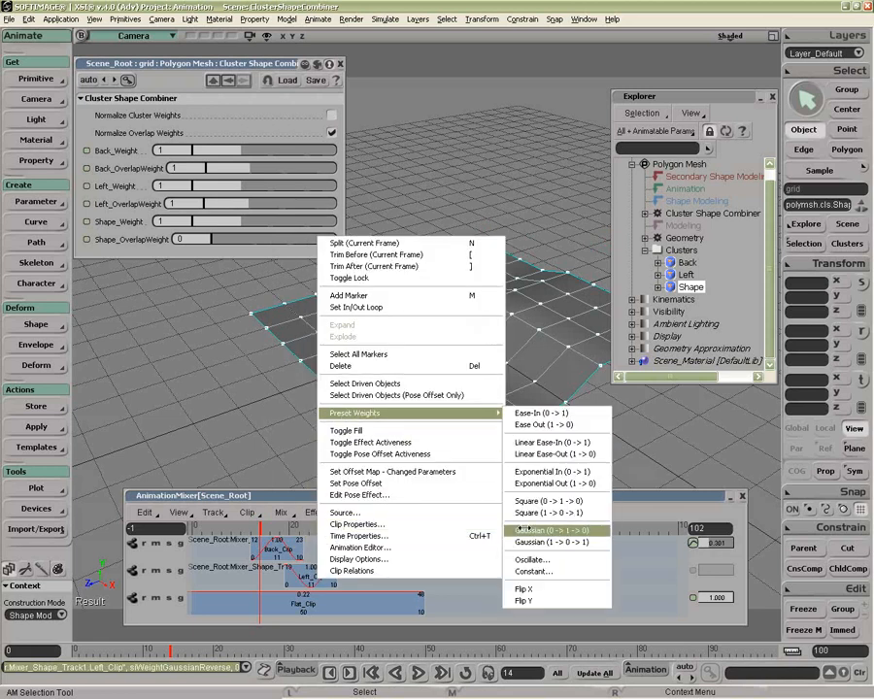
pyautogui.click(532, 532)
# Step: Lengthen Back_Clip to span frames 12 to 37 and Left_Clip to span frames 14 to 36, and check the grid at frame 25
pyautogui.moveTo(307, 551); pyautogui.dragTo(374, 575)
pyautogui.moveTo(261, 529); pyautogui.dragTo(241, 528)
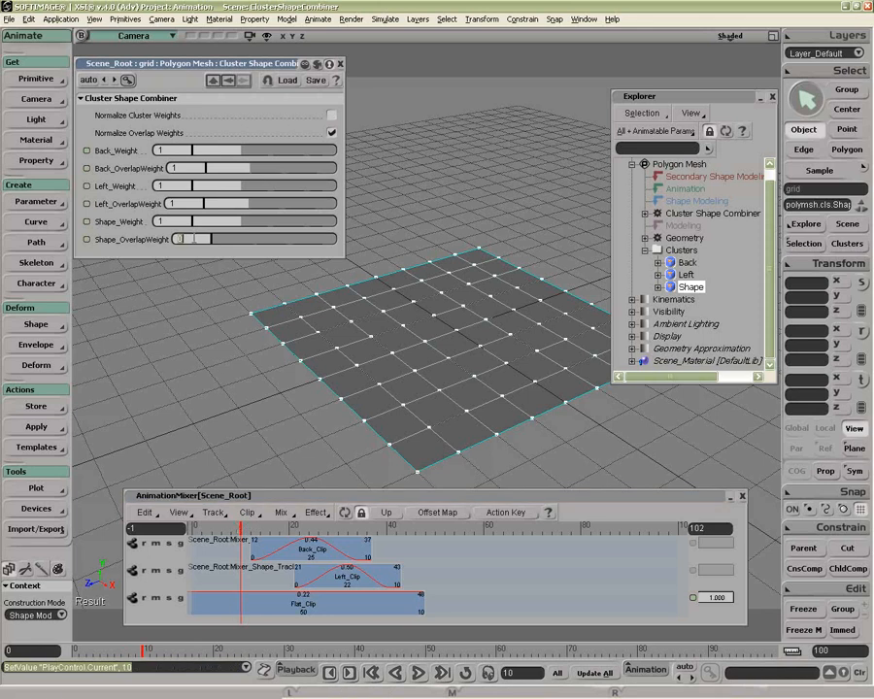
pyautogui.click(255, 528)
pyautogui.moveTo(256, 528); pyautogui.dragTo(327, 578)
pyautogui.click(308, 530)
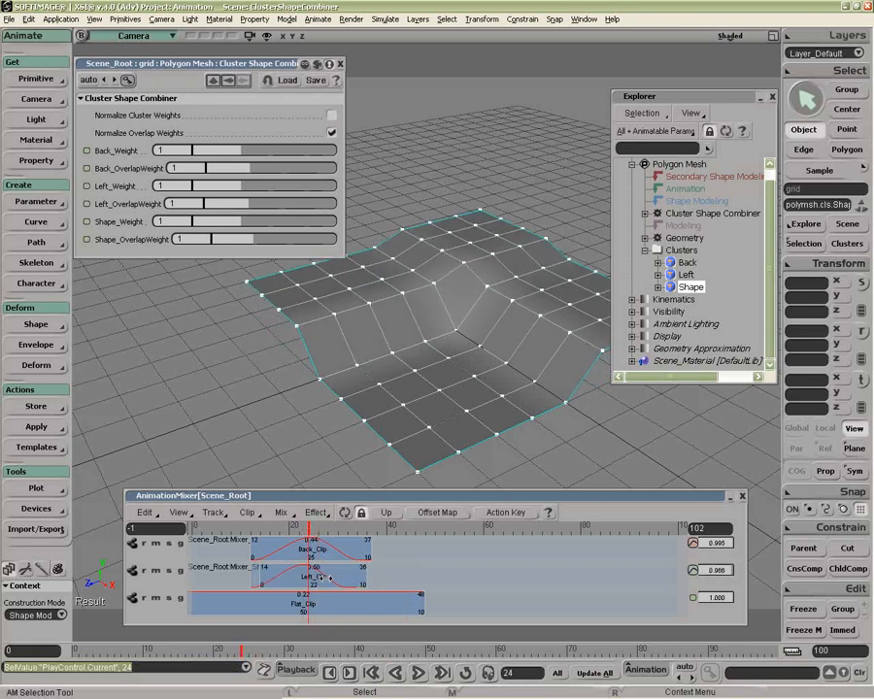
pyautogui.click(314, 529)
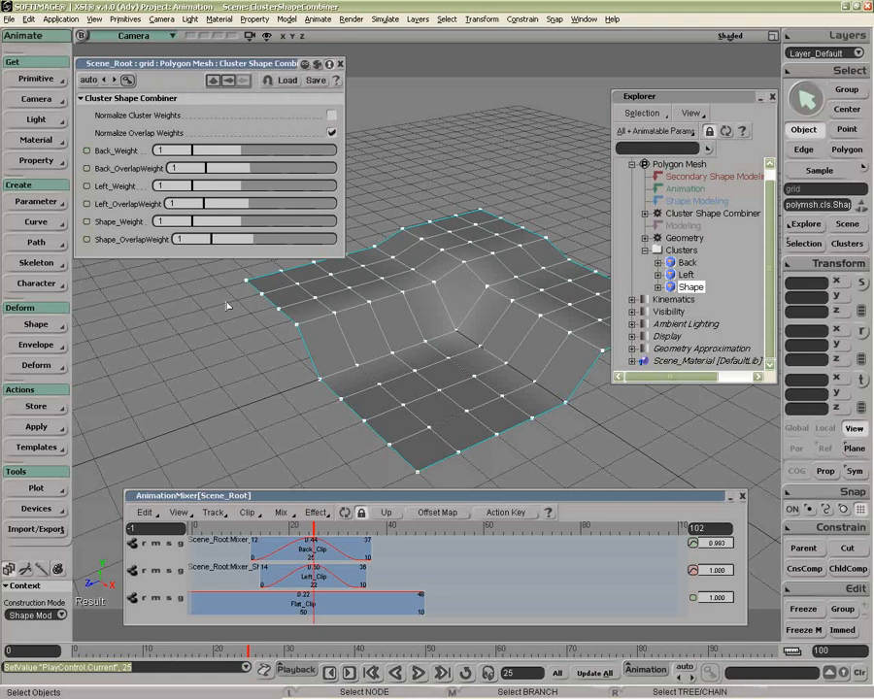
# Step: Try varying Shape_OverlapWeight between 0 and about 0.8 at frame 25 to compare how the overlapping clusters blend
pyautogui.moveTo(237, 240); pyautogui.dragTo(146, 244)
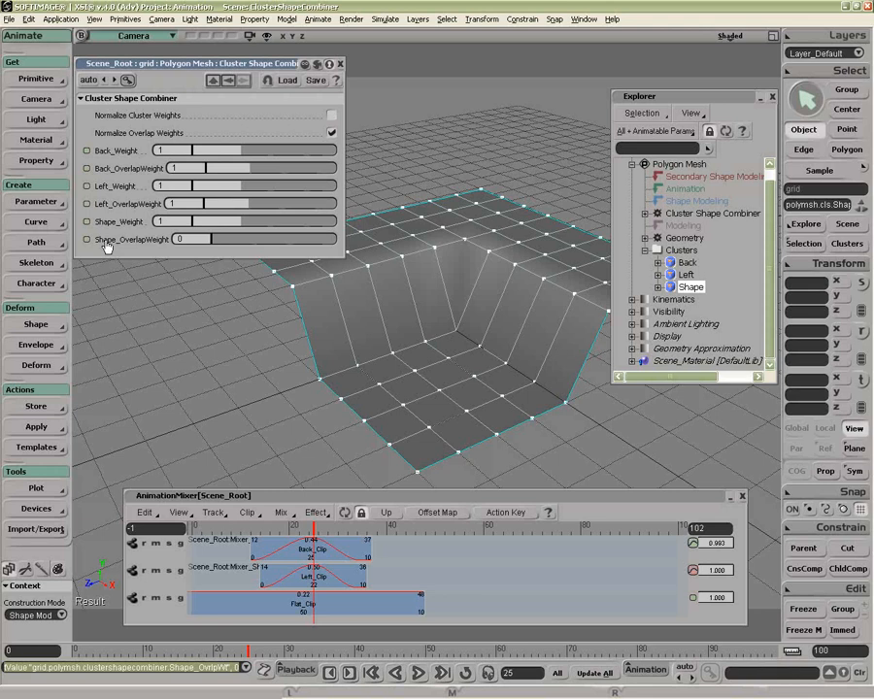
pyautogui.click(86, 240)
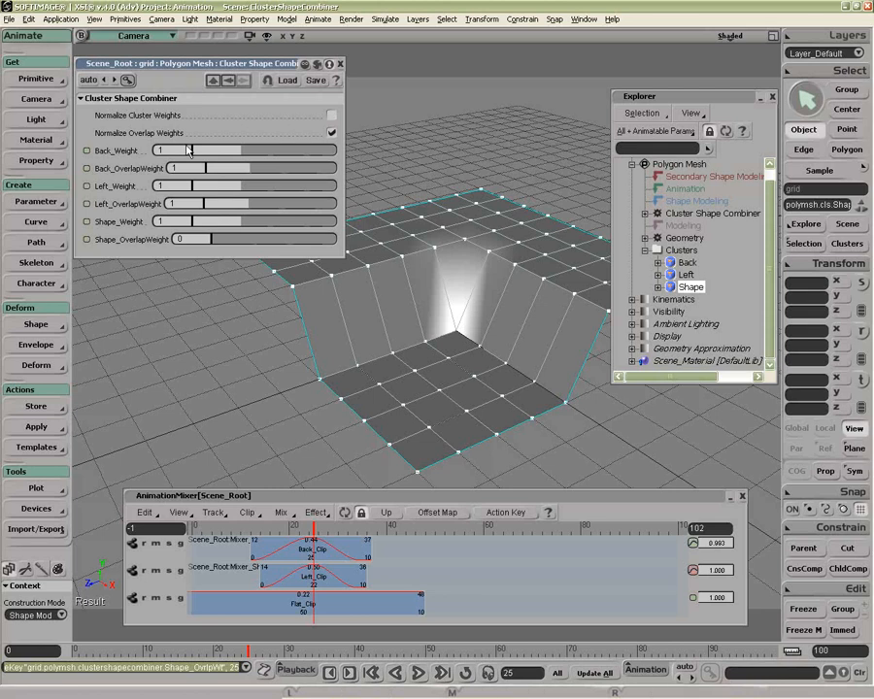
pyautogui.moveTo(212, 239); pyautogui.dragTo(247, 241)
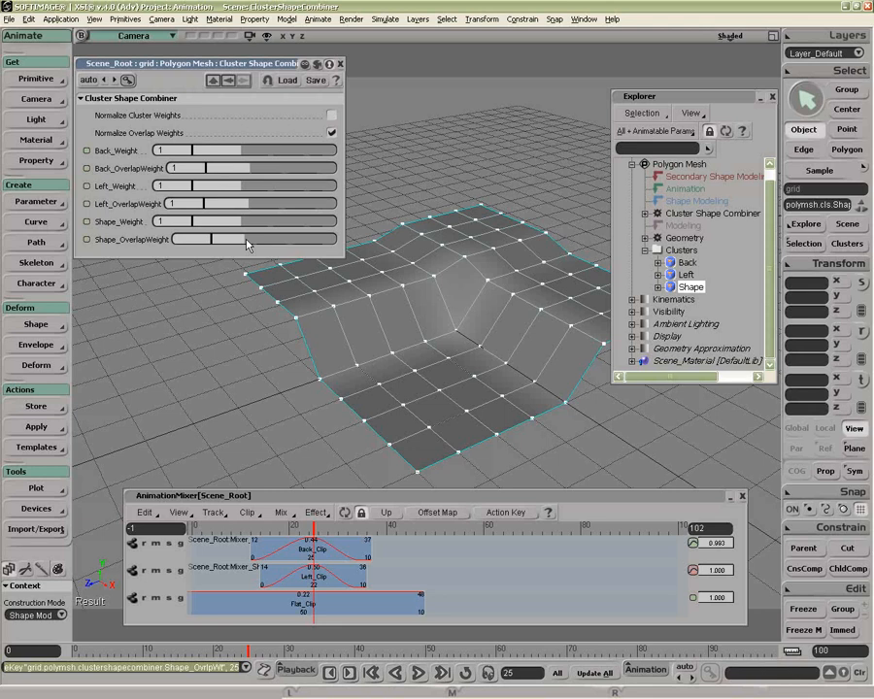
pyautogui.moveTo(247, 245); pyautogui.dragTo(209, 253)
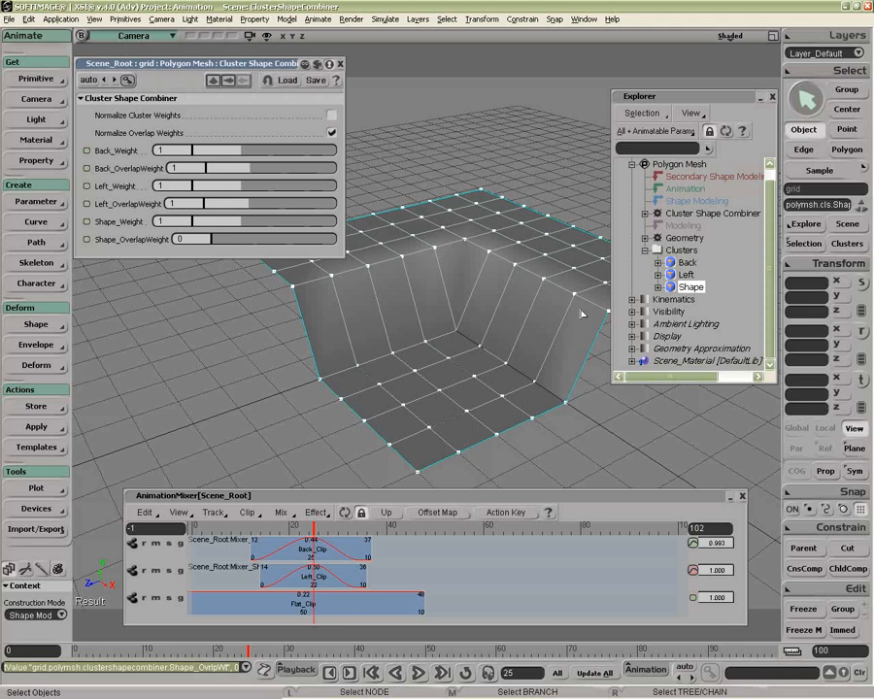
pyautogui.moveTo(211, 239); pyautogui.dragTo(248, 244)
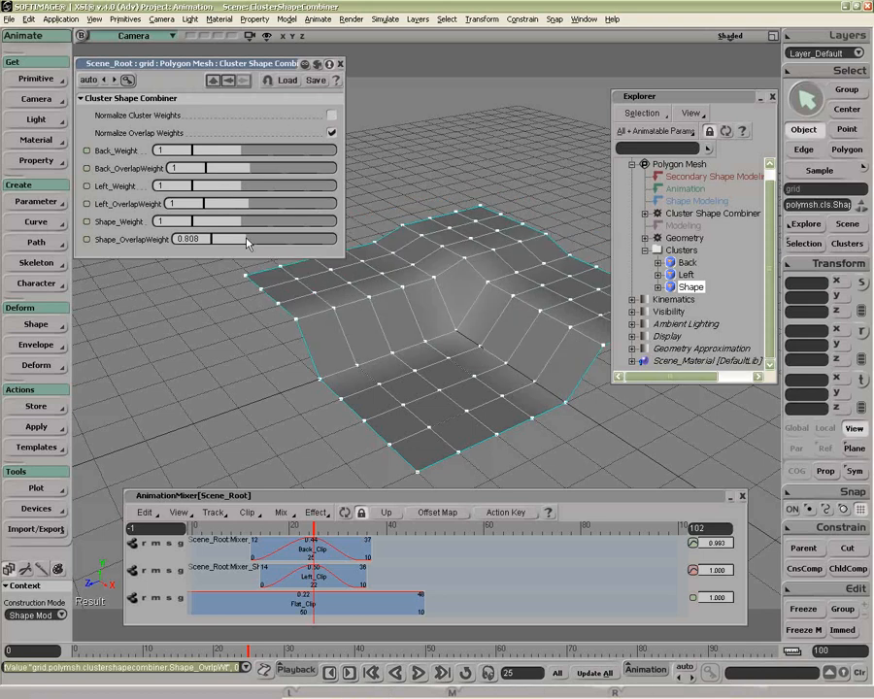
pyautogui.moveTo(247, 244); pyautogui.dragTo(197, 238)
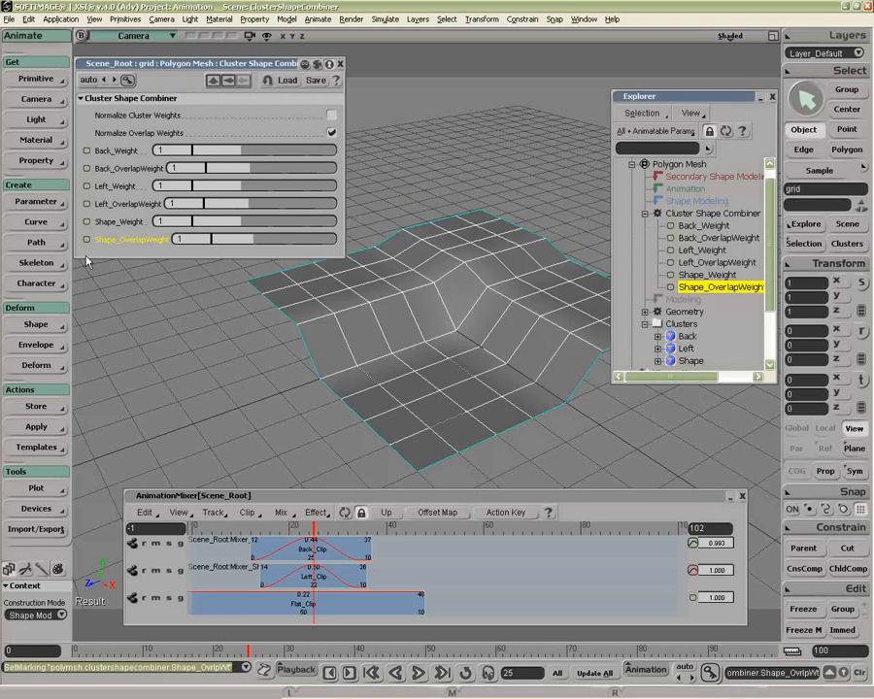
# Step: Key Shape_OverlapWeight at 1 on frame 25, 0 on frame 30 and 1 on frame 35, and scrub back to check the animation
pyautogui.click(86, 240)
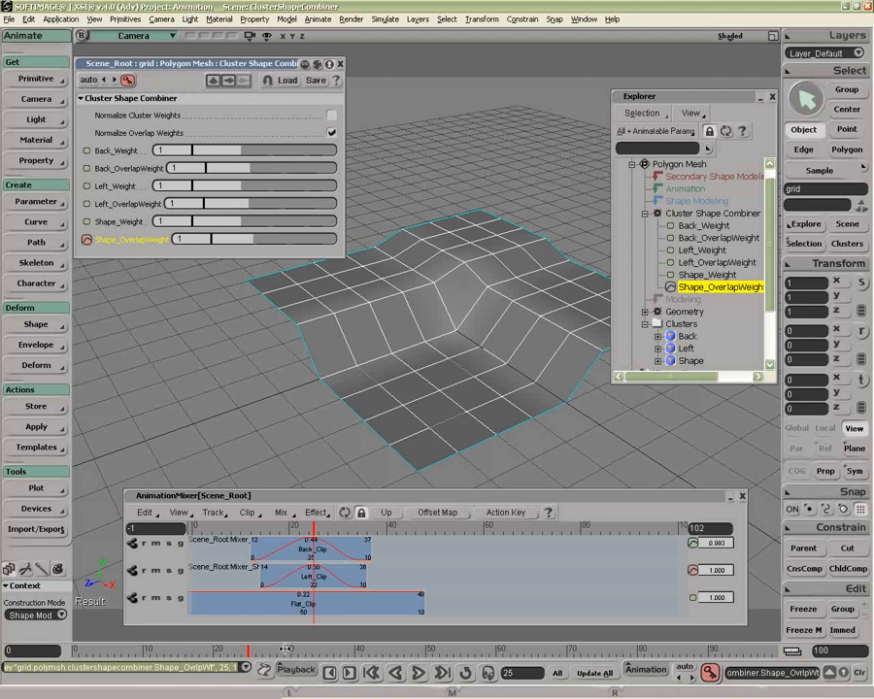
pyautogui.click(285, 649)
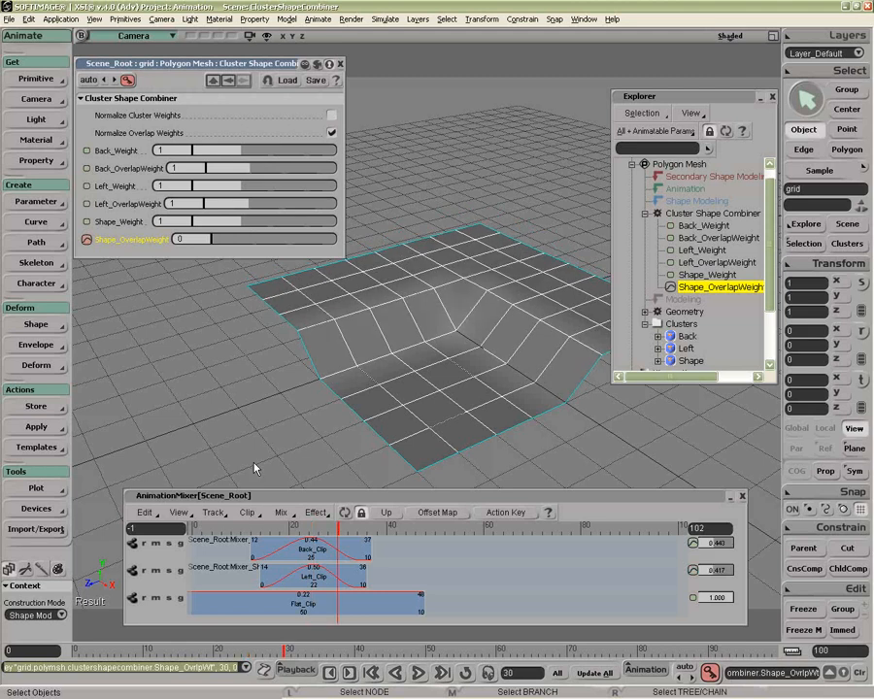
pyautogui.click(319, 649)
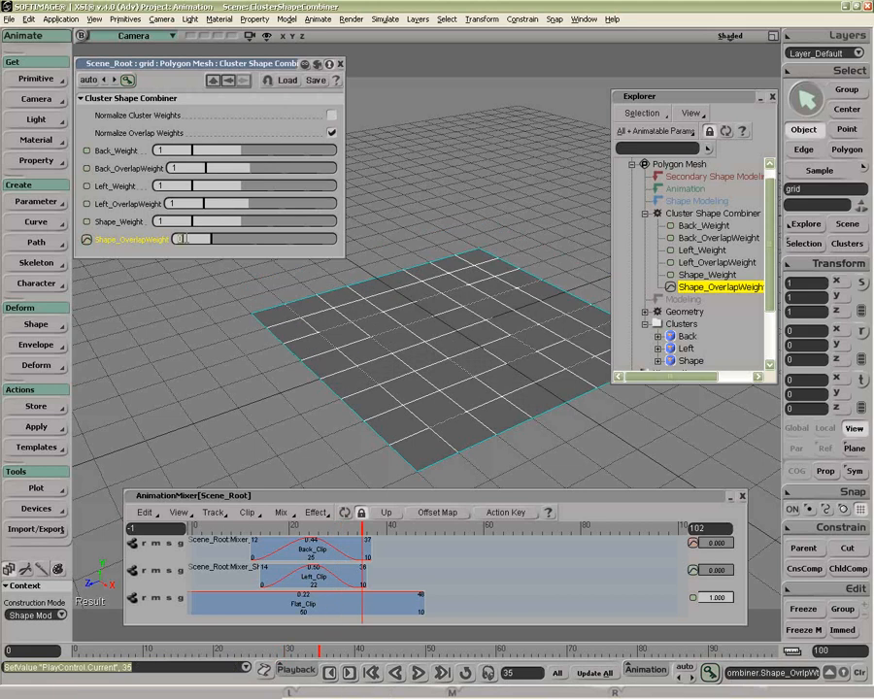
pyautogui.write('1')
pyautogui.press('Return')
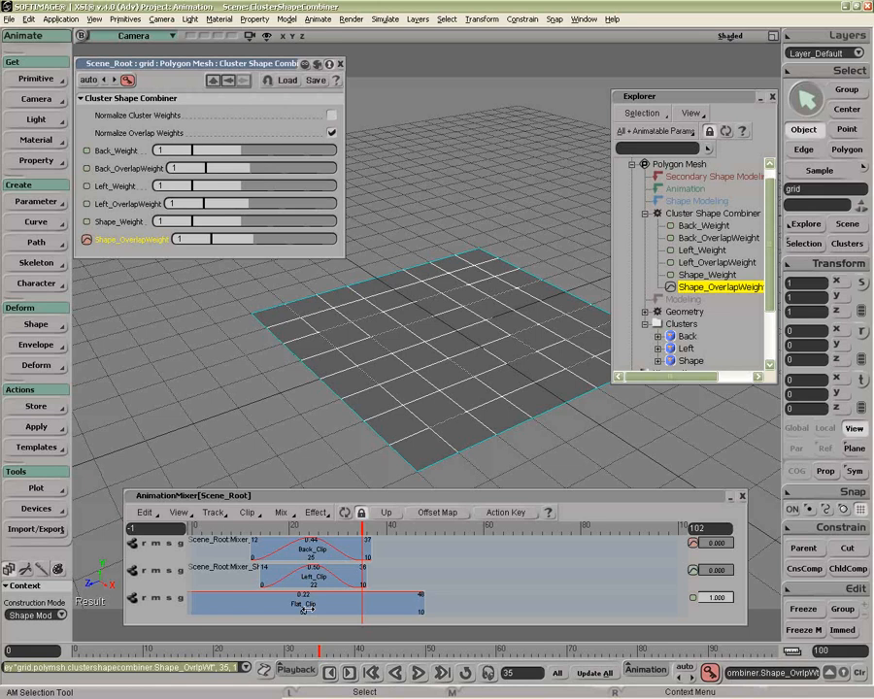
pyautogui.click(270, 646)
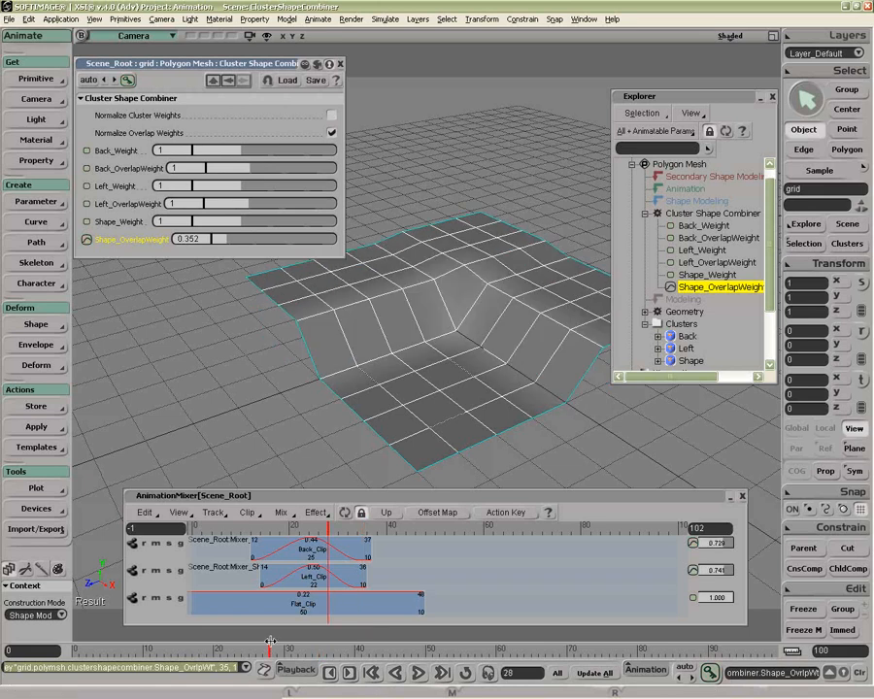
pyautogui.moveTo(270, 641); pyautogui.dragTo(243, 646)
# Step: Store the marked Shape_OverlapWeight fcurve as an Overlap action, place its clip at frame 18 on an animation track, and scrub through the blend
pyautogui.click(48, 407)
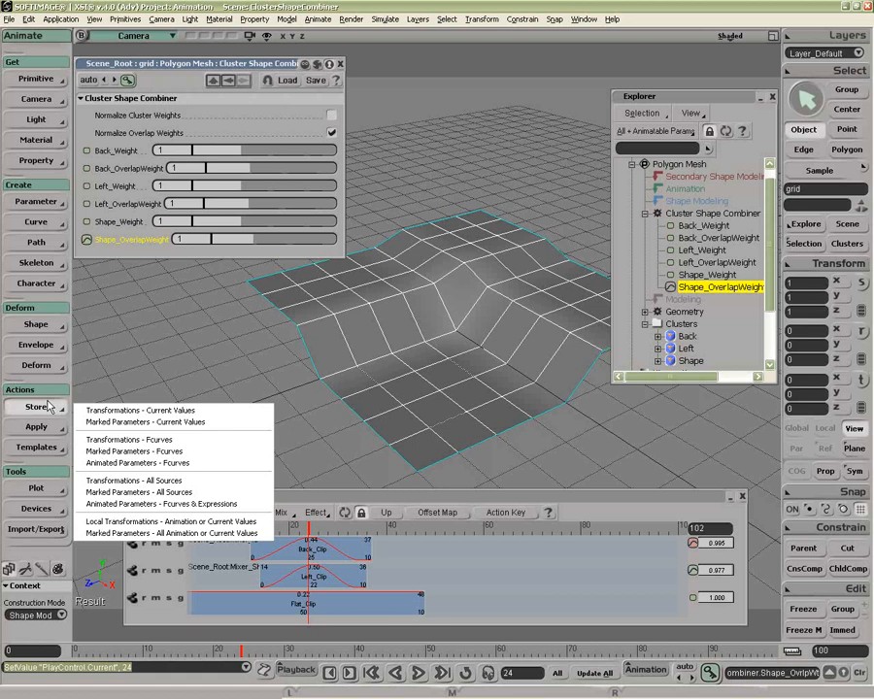
pyautogui.click(134, 451)
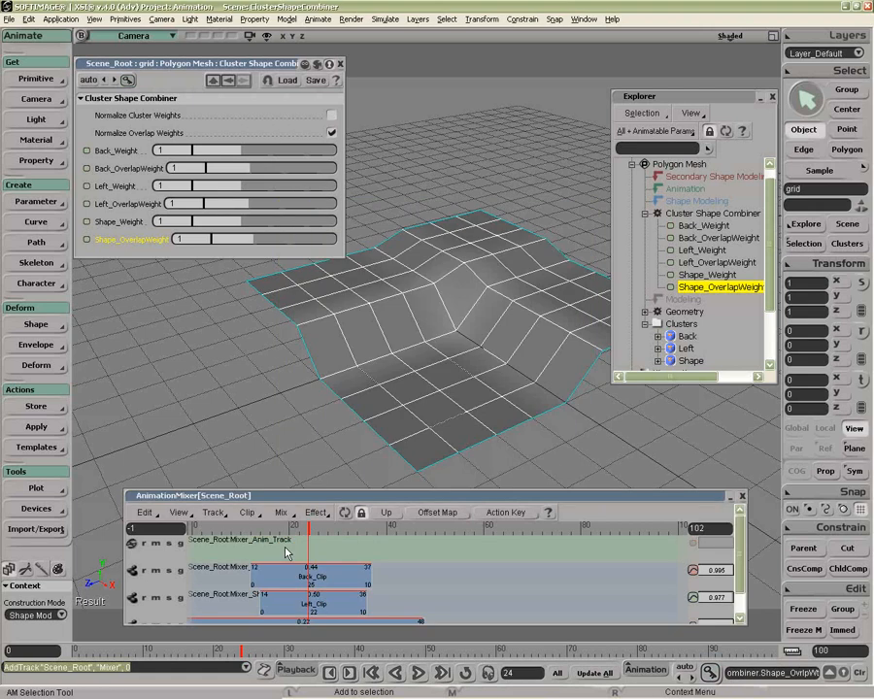
pyautogui.moveTo(298, 551); pyautogui.dragTo(317, 551)
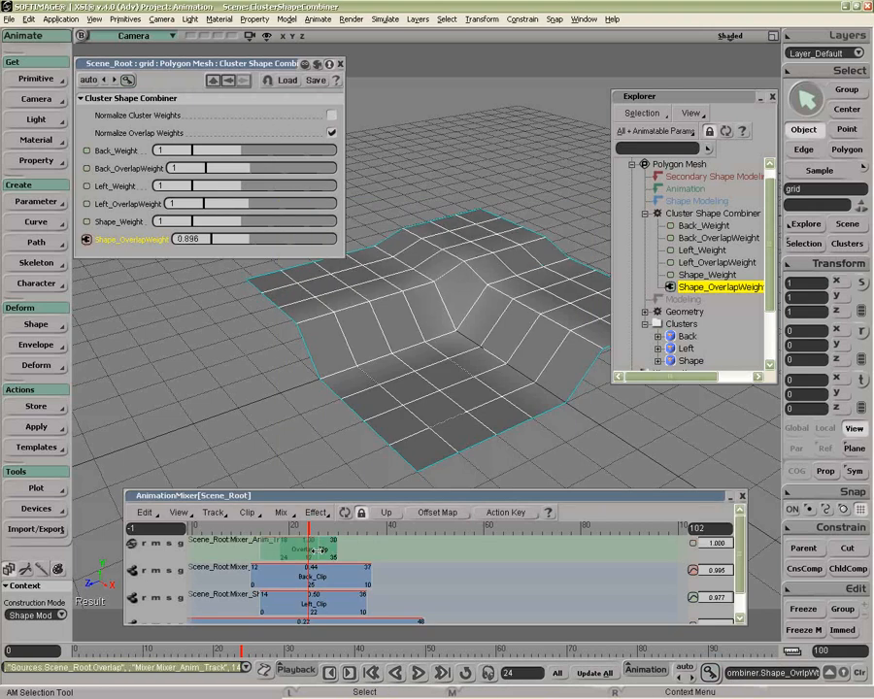
pyautogui.click(298, 530)
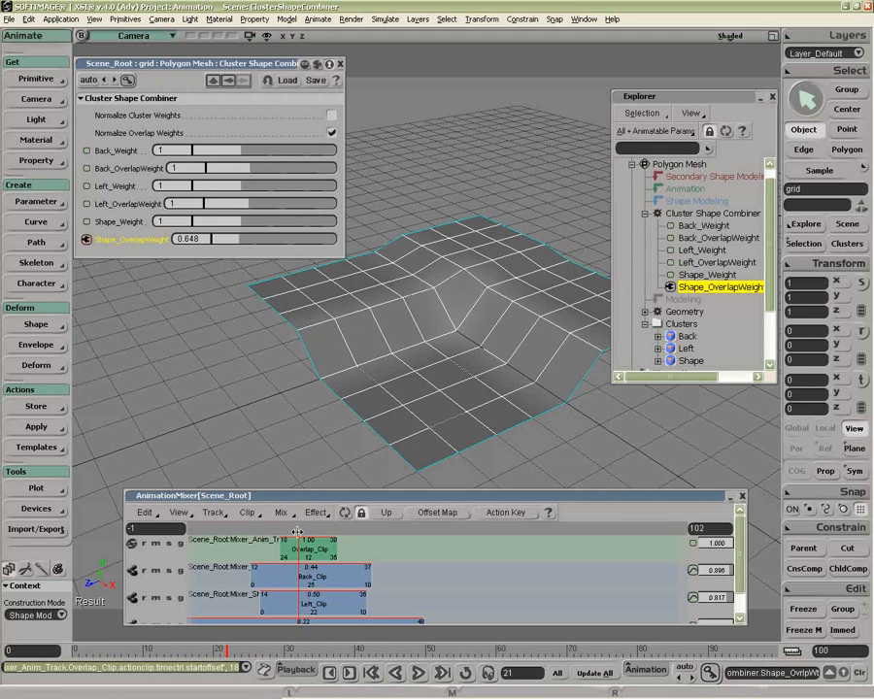
pyautogui.moveTo(297, 532); pyautogui.dragTo(343, 534)
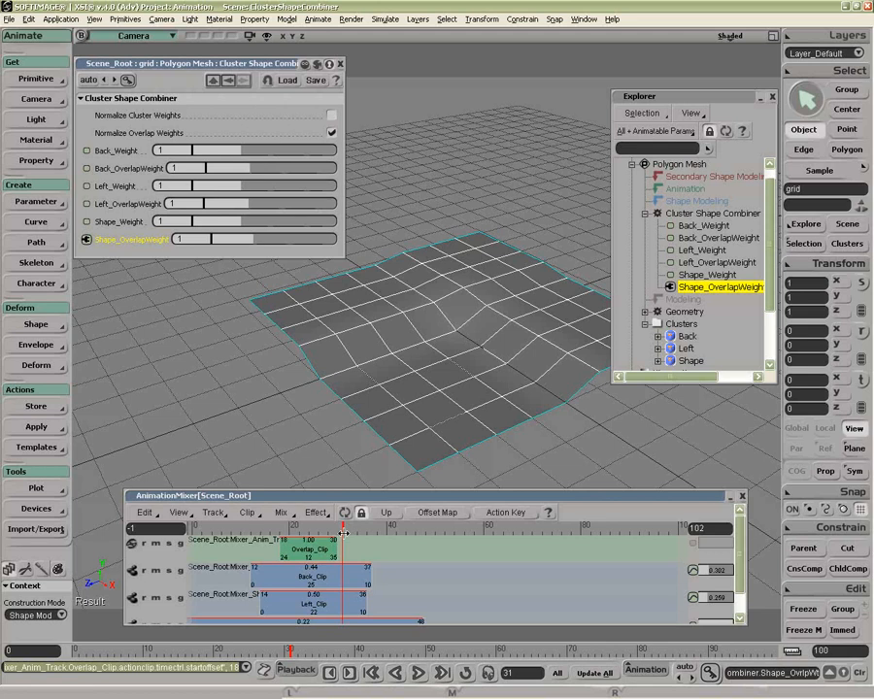
pyautogui.moveTo(343, 533); pyautogui.dragTo(245, 532)
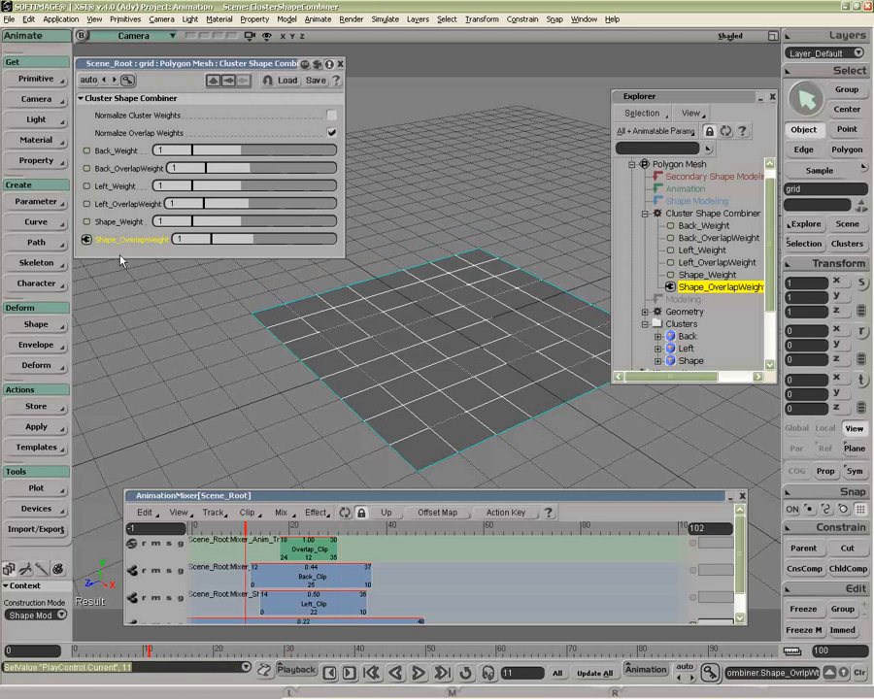